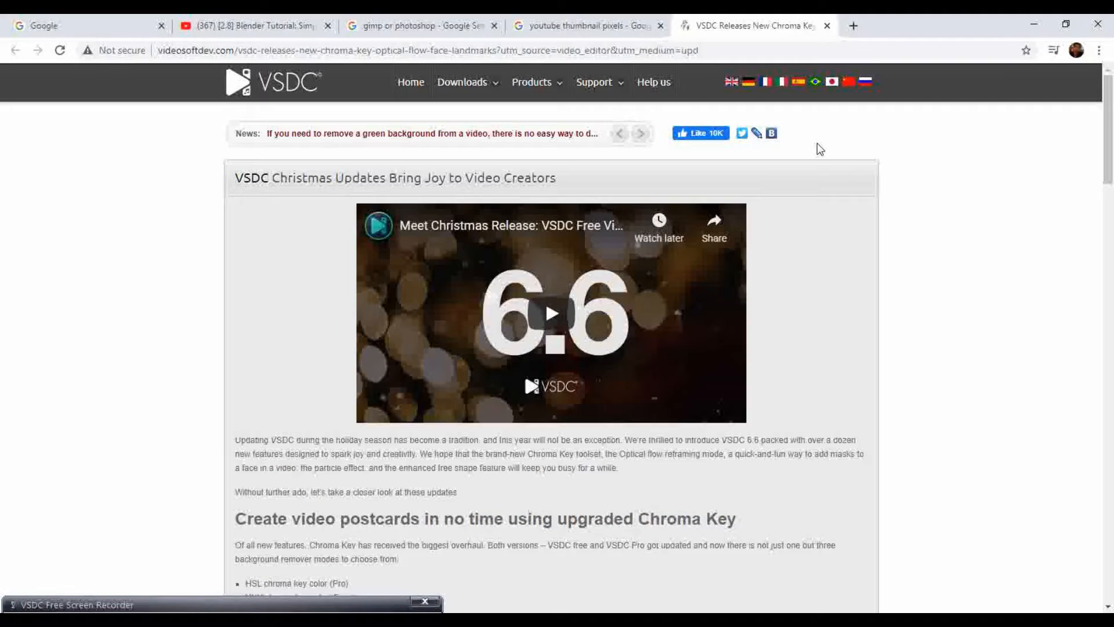
Search the web for "gimp download 2.8" in a new browser tab
{"action": "left_click", "coordinate": [853, 25]}
{"action": "left_click", "coordinate": [706, 51]}
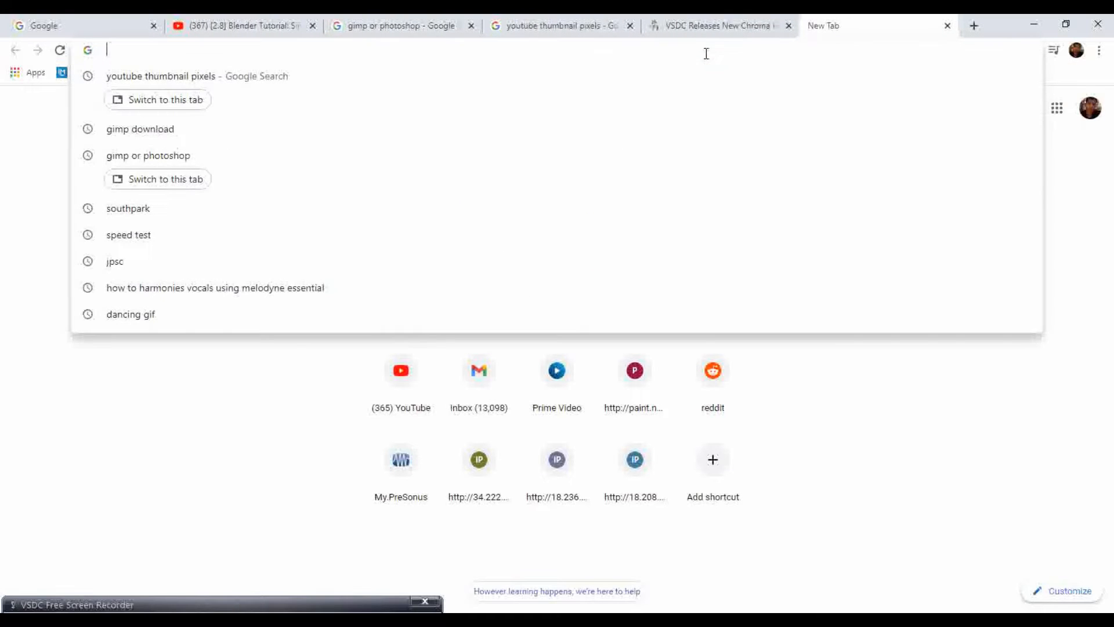
{"action": "type", "text": "gimp"}
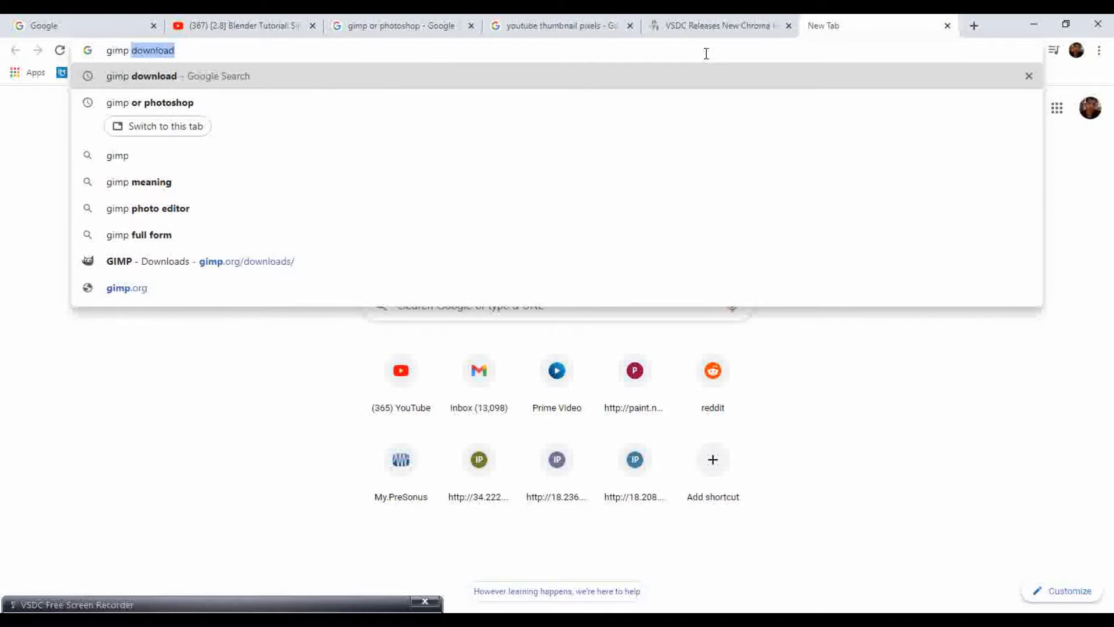
{"action": "type", "text": " download"}
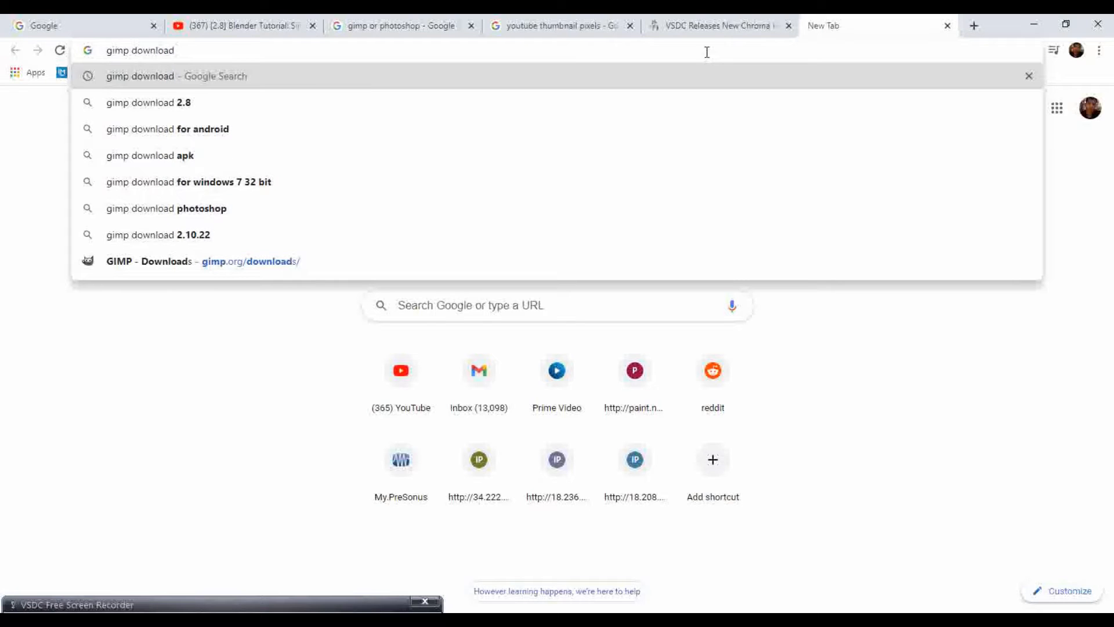
{"action": "left_click", "coordinate": [211, 111]}
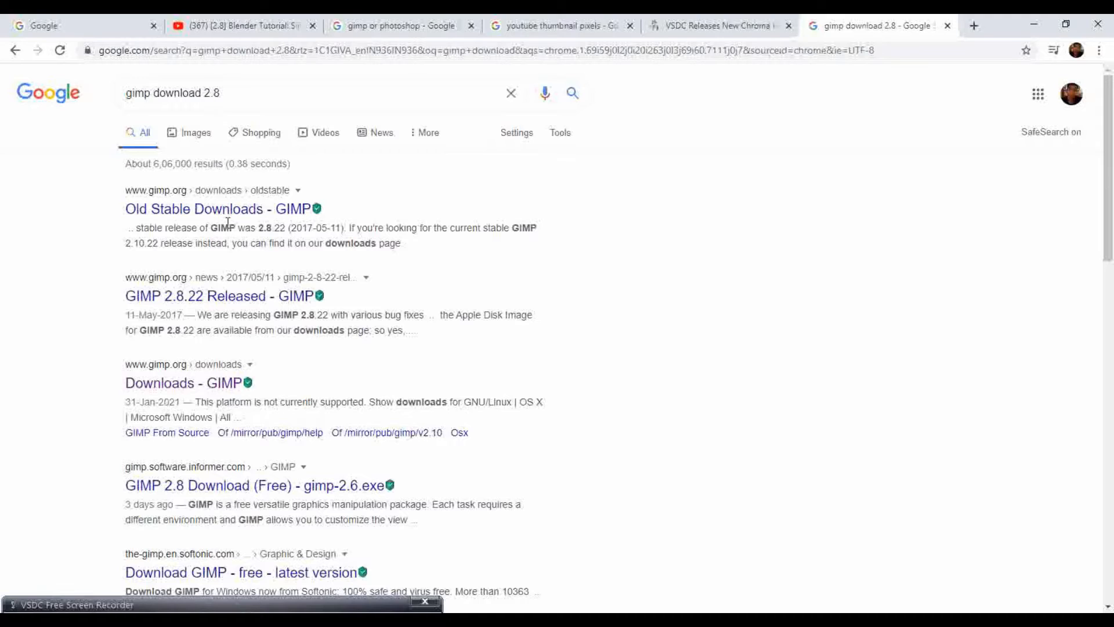
Switch to GIMP, clearing the browser, screen recorder bar and "videos for youtube" folder out of the way
{"action": "left_click", "coordinate": [1036, 22]}
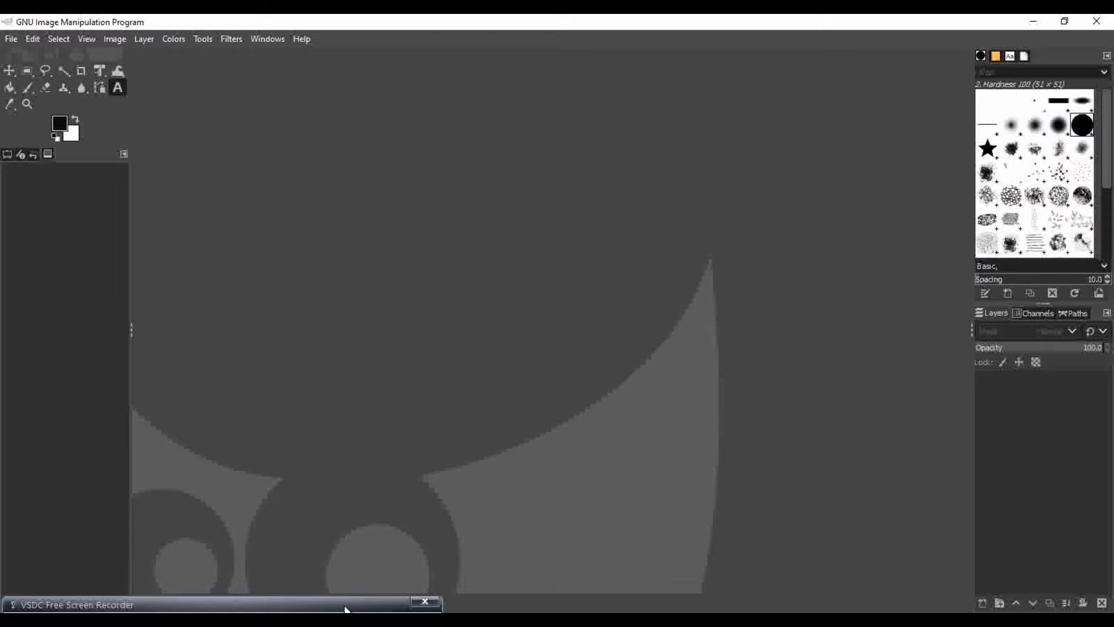
{"action": "left_click_drag", "start_coordinate": [343, 604], "coordinate": [367, 624]}
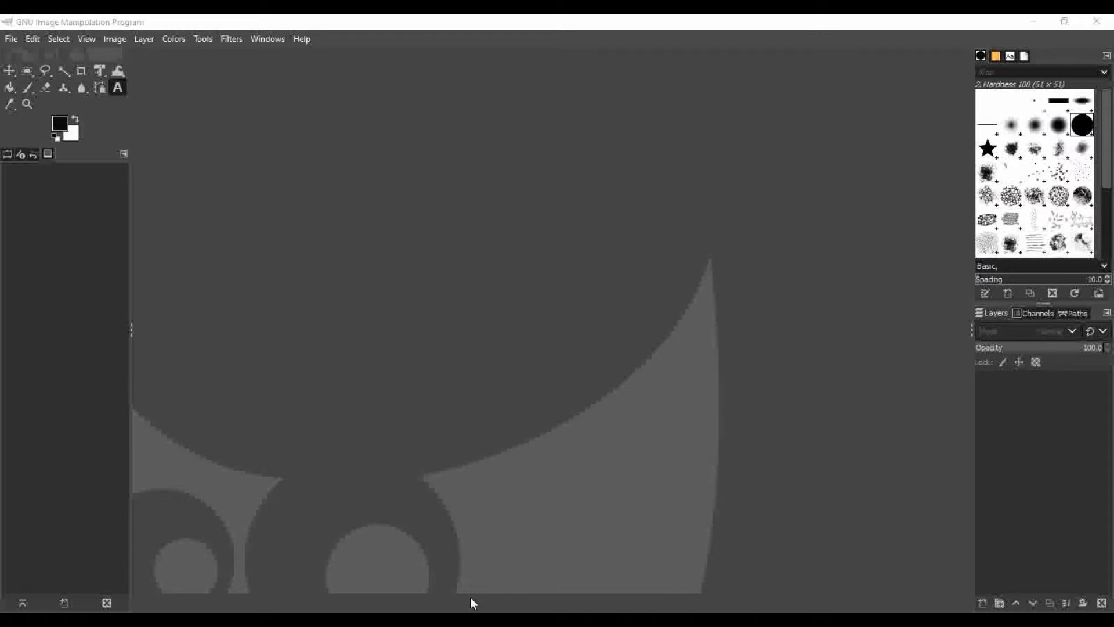
{"action": "left_click", "coordinate": [473, 621]}
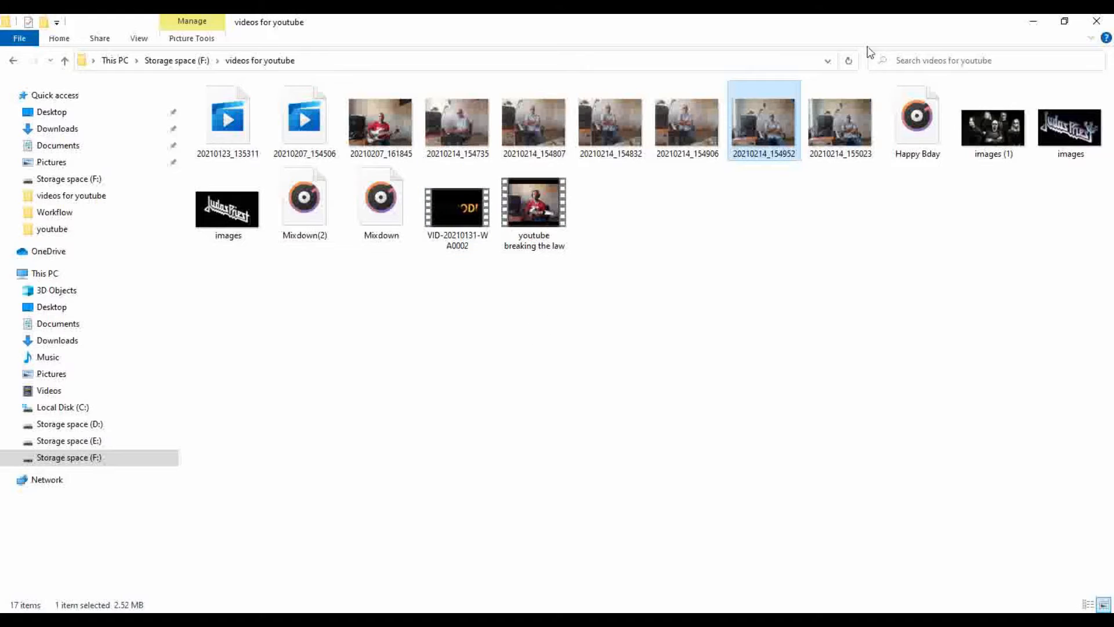
{"action": "left_click", "coordinate": [1039, 22]}
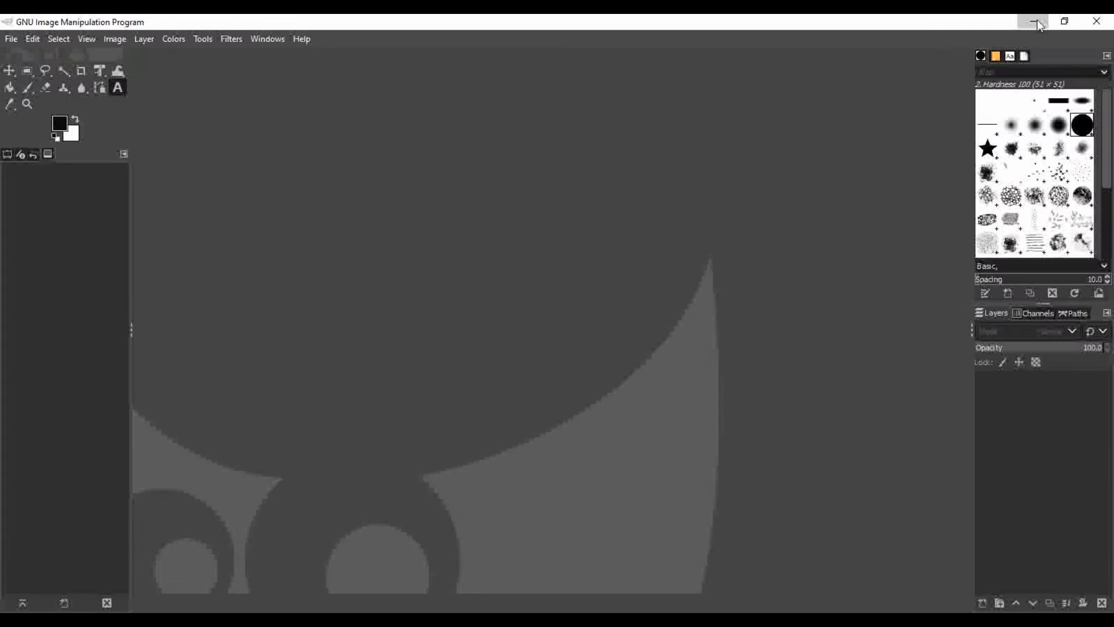
{"action": "left_click", "coordinate": [1036, 21]}
Start a new image with a width of 1280 px and a height of 720 px
{"action": "left_click", "coordinate": [10, 39]}
{"action": "left_click", "coordinate": [20, 53]}
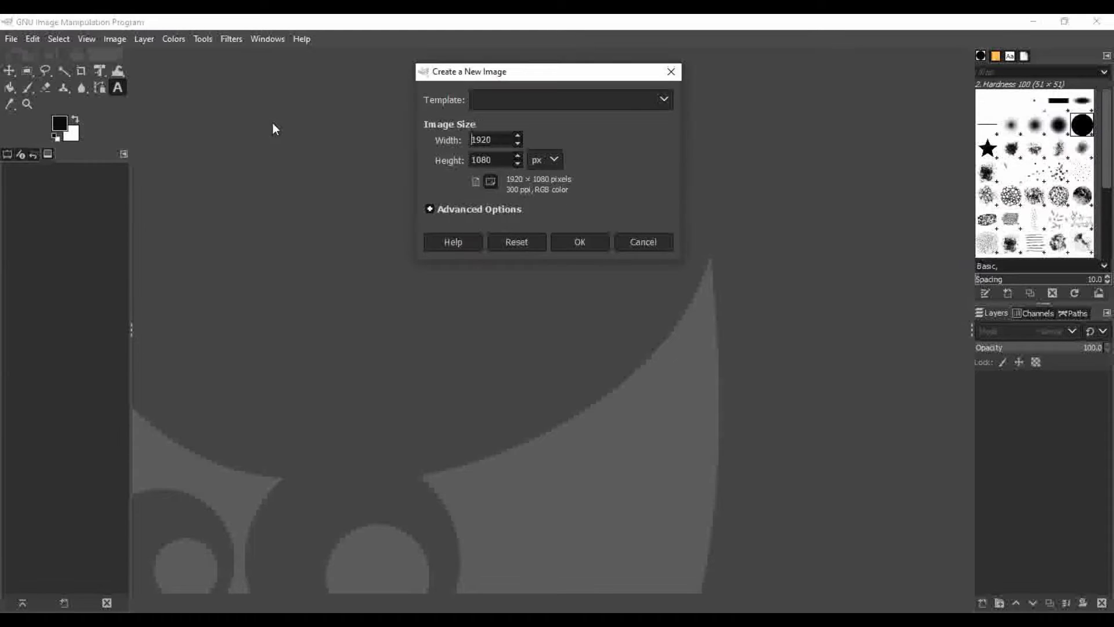
{"action": "left_click_drag", "start_coordinate": [499, 139], "coordinate": [445, 162]}
{"action": "type", "text": "1280"}
{"action": "type", "text": "720"}
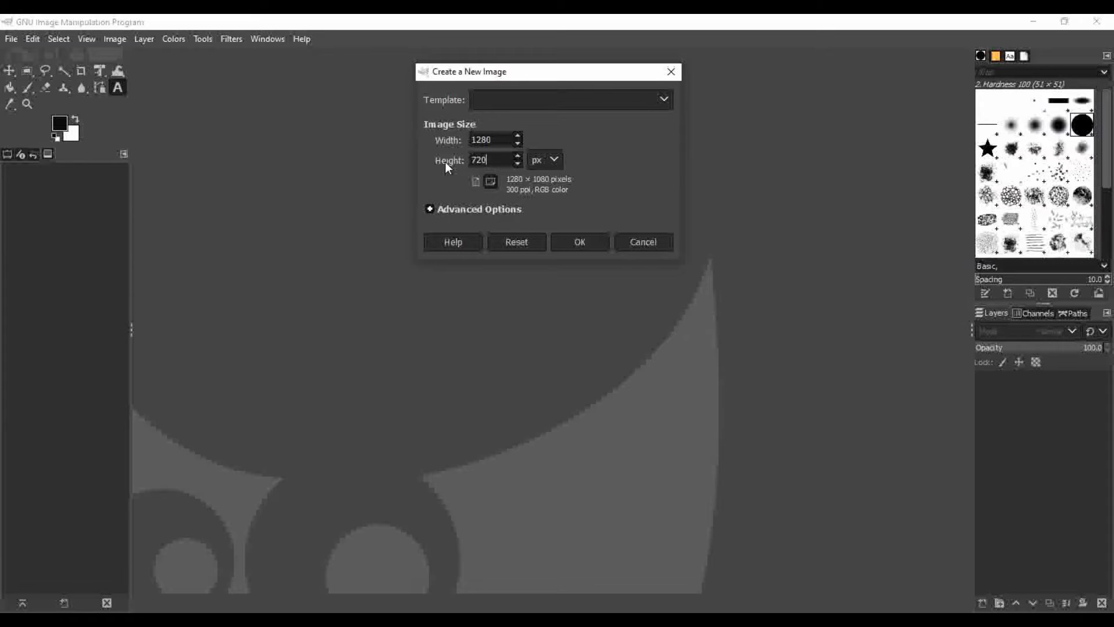
Set the X and Y resolution to 640 pixels/in and create the new image, keeping the background color white
{"action": "left_click", "coordinate": [467, 209]}
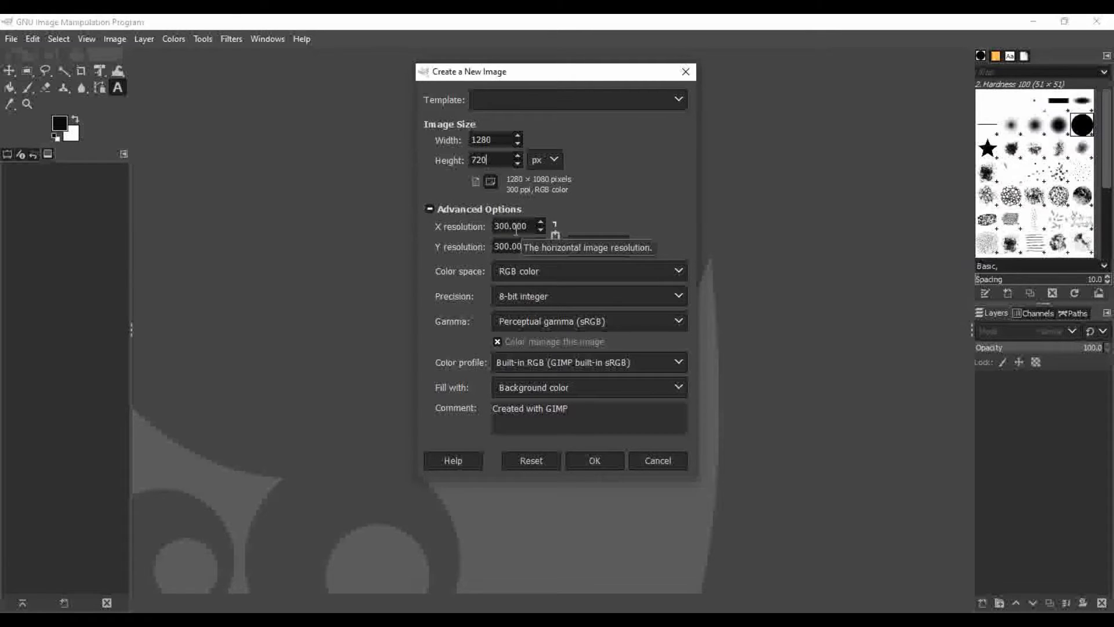
{"action": "double_click", "coordinate": [503, 227]}
{"action": "type", "text": "640"}
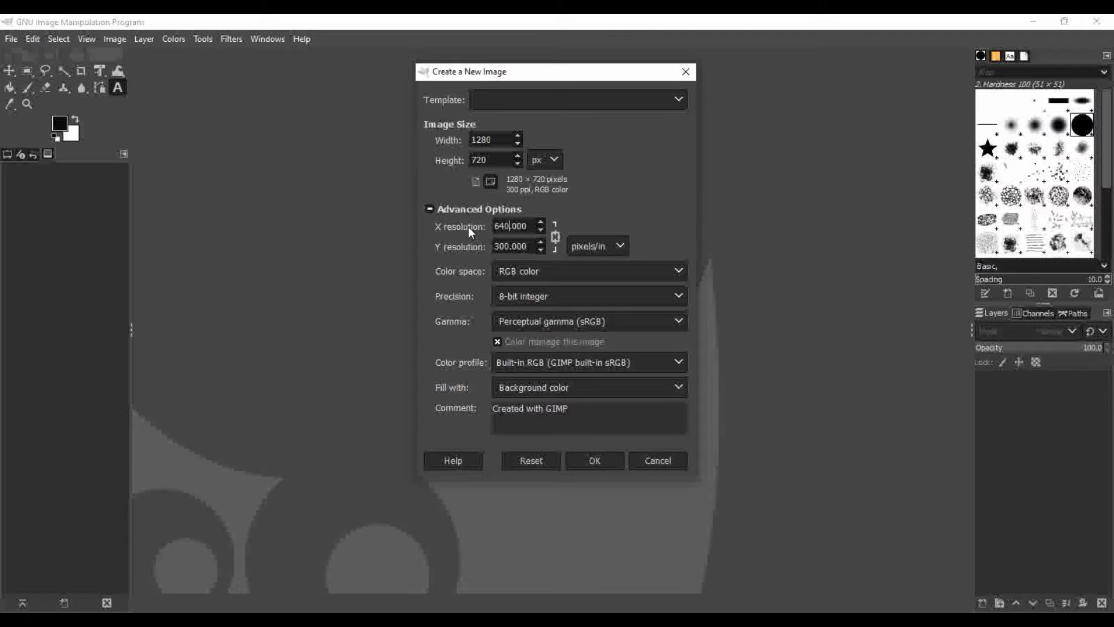
{"action": "left_click", "coordinate": [506, 246]}
{"action": "left_click", "coordinate": [555, 161]}
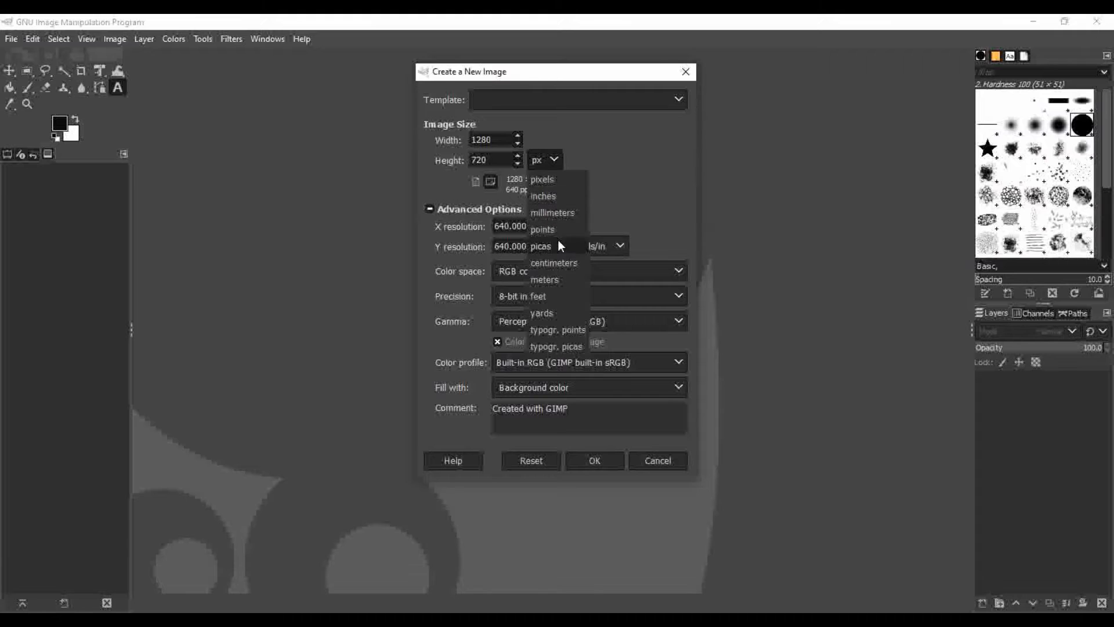
{"action": "left_click", "coordinate": [555, 162]}
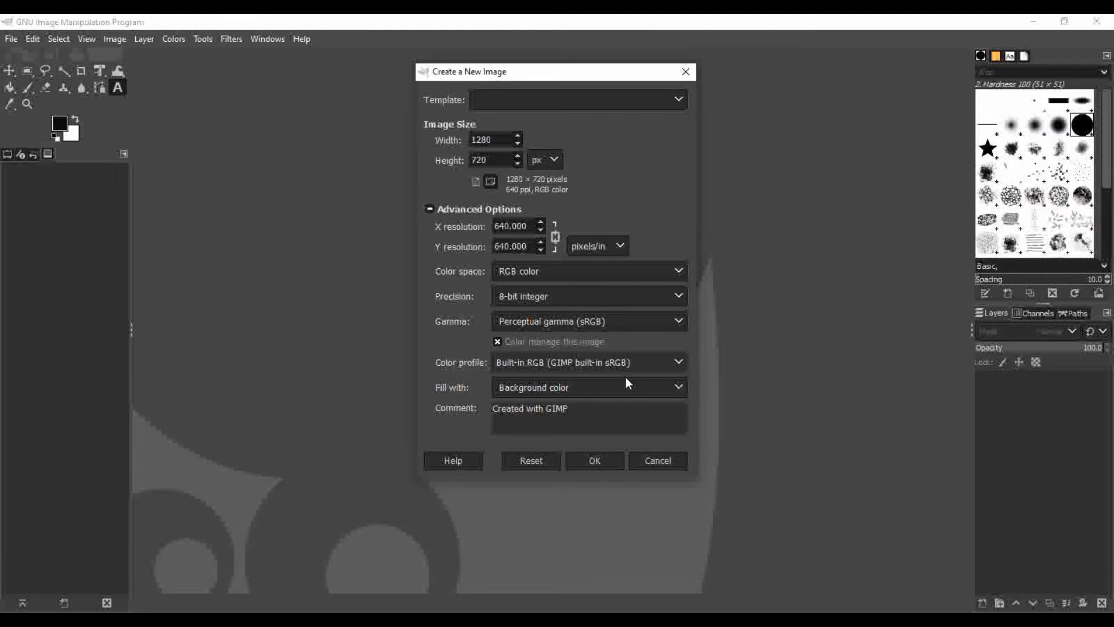
{"action": "left_click", "coordinate": [596, 460]}
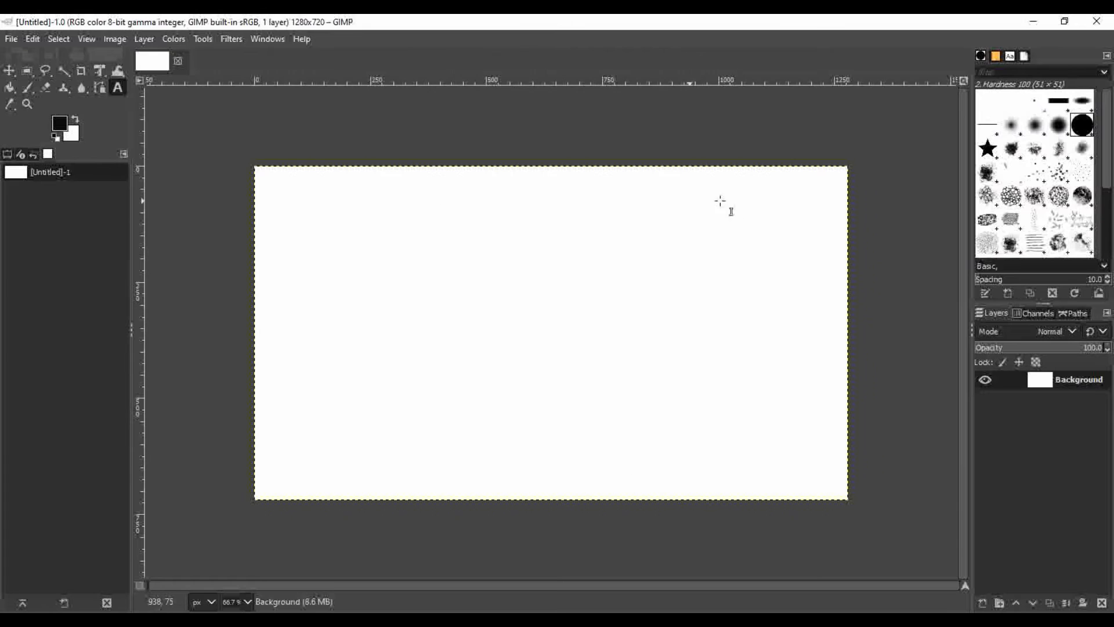
{"action": "left_click", "coordinate": [73, 138]}
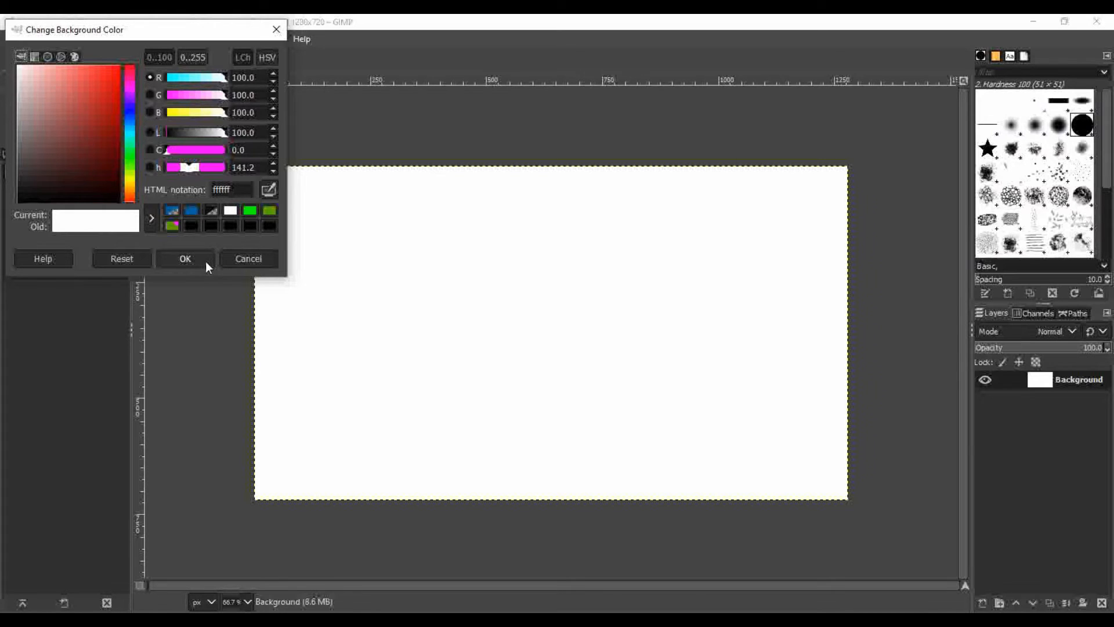
{"action": "left_click", "coordinate": [226, 261]}
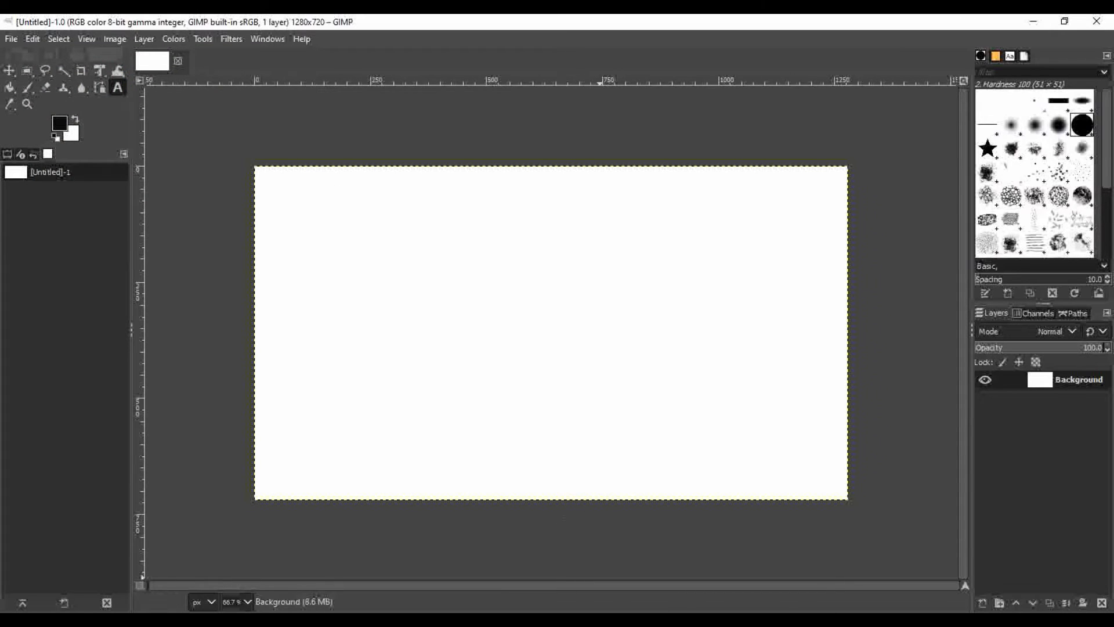
Preview the desktop photo 20210214_154952.jpg and add it to the GIMP image as a new layer
{"action": "left_click", "coordinate": [1033, 21]}
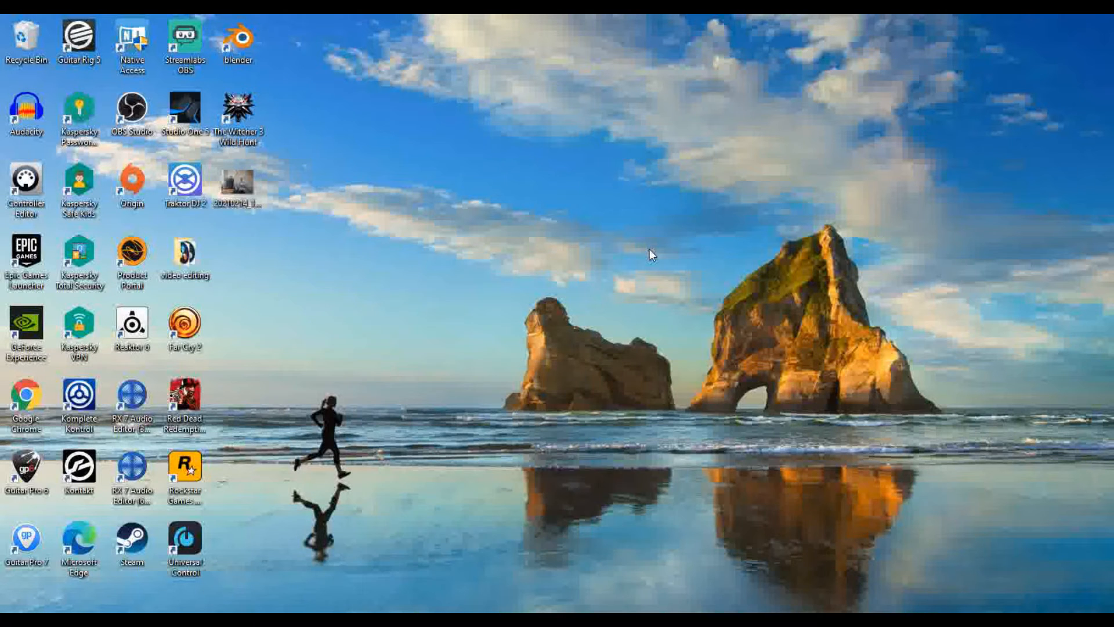
{"action": "double_click", "coordinate": [235, 183]}
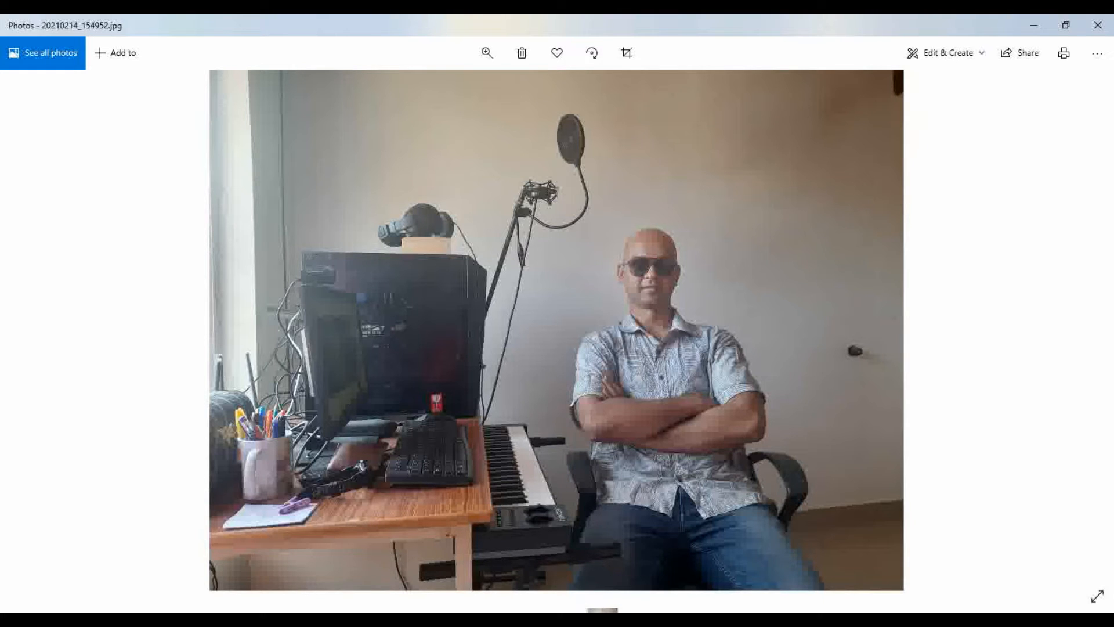
{"action": "left_click_drag", "start_coordinate": [599, 464], "coordinate": [546, 273]}
{"action": "left_click", "coordinate": [1098, 25]}
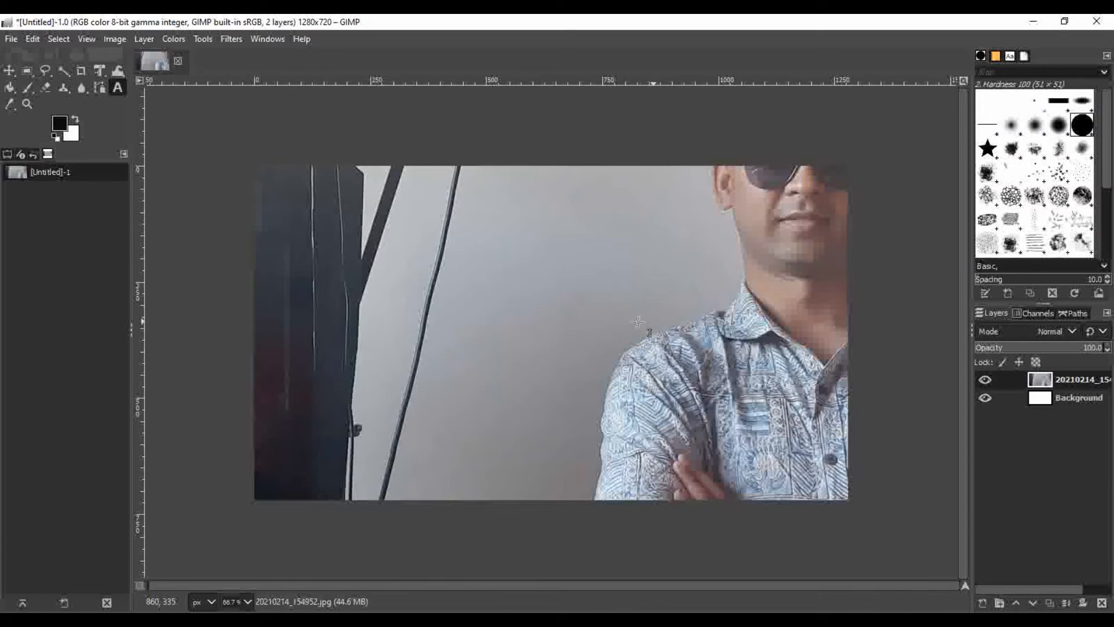
Fit the canvas to the layers so that it encloses the whole photo
{"action": "right_click", "coordinate": [602, 321]}
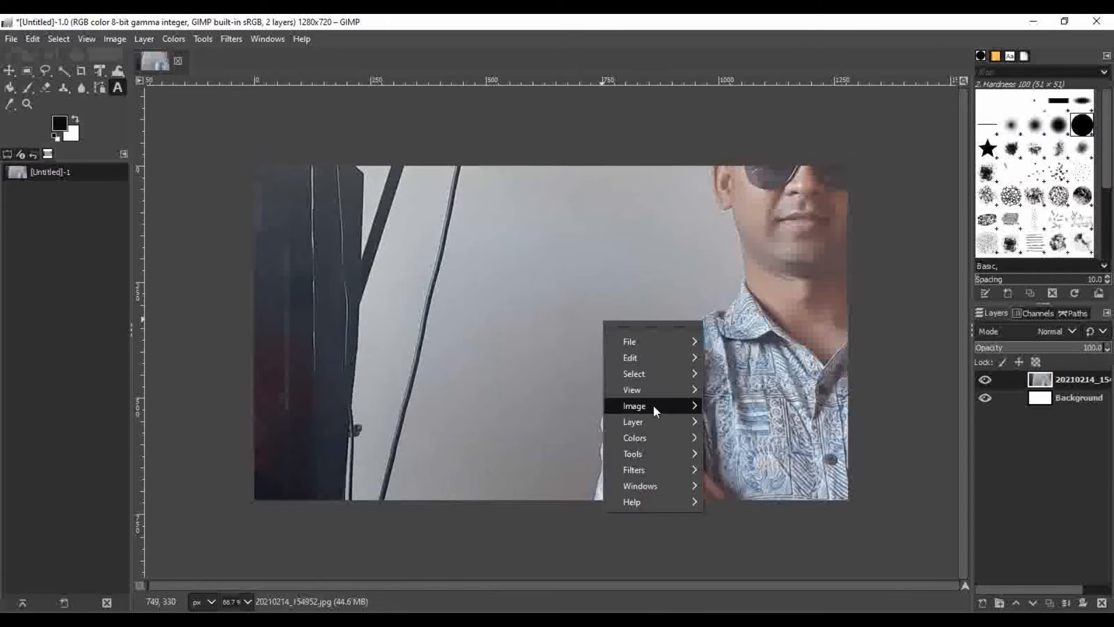
{"action": "mouse_move", "coordinate": [653, 406]}
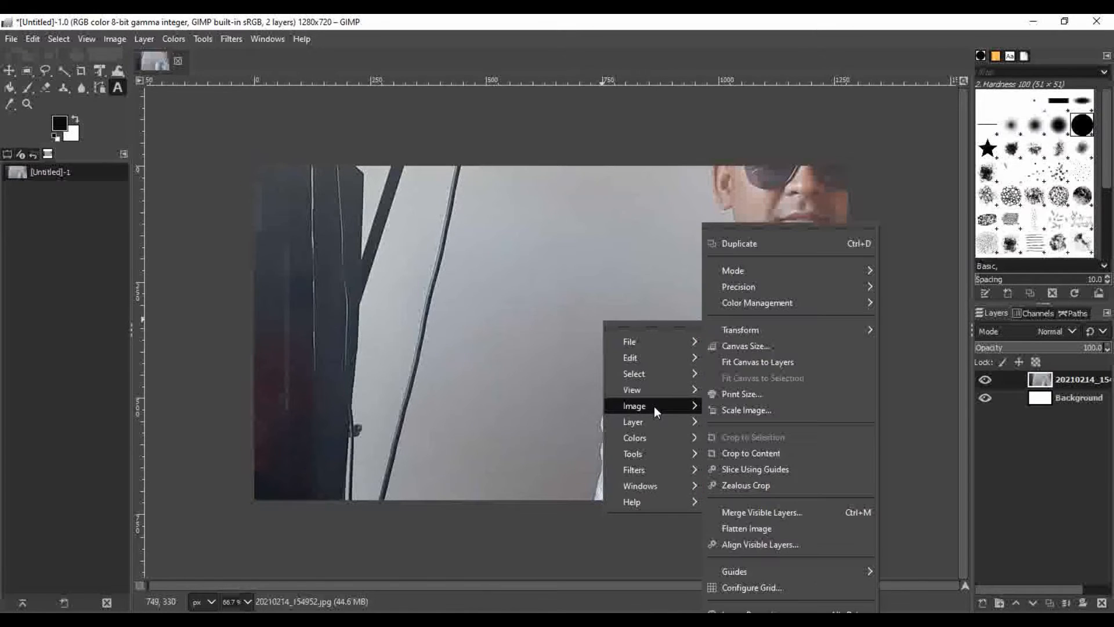
{"action": "left_click", "coordinate": [749, 361]}
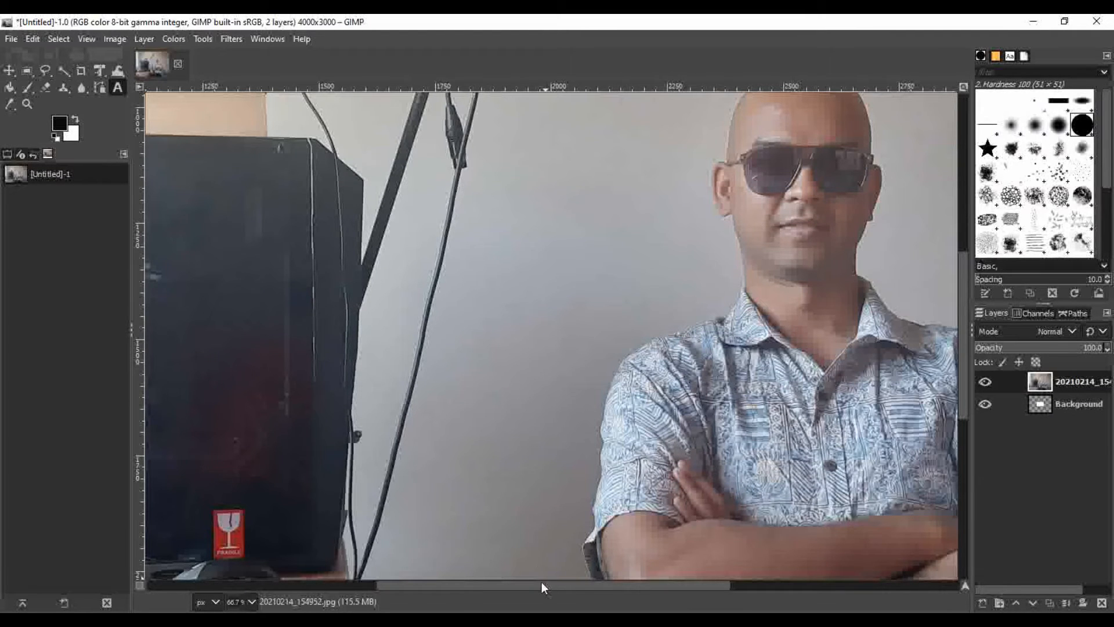
Start a path with the Paths tool along the man's outline, from the sleeve on the photo's left over shoulder and collar to below the ear
{"action": "left_click_drag", "start_coordinate": [542, 583], "coordinate": [624, 584]}
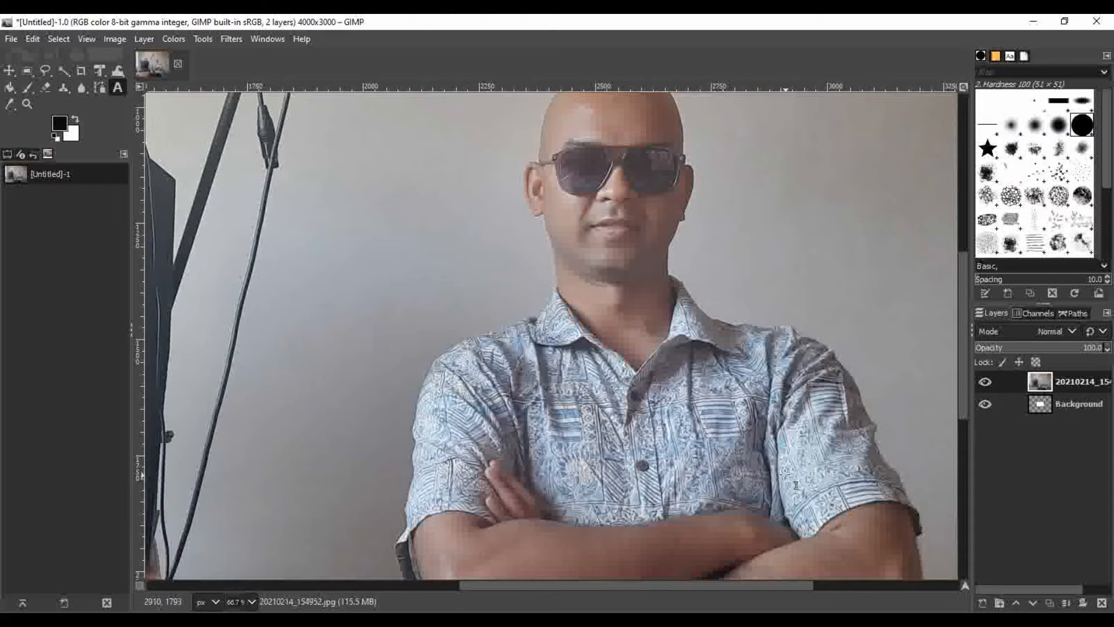
{"action": "left_click_drag", "start_coordinate": [672, 584], "coordinate": [574, 583]}
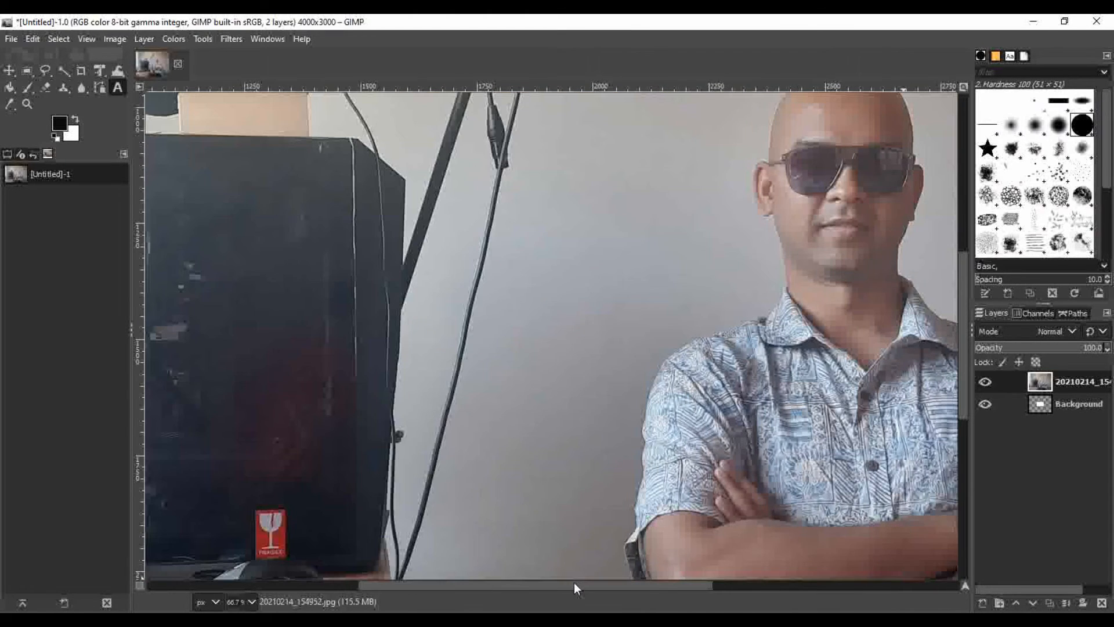
{"action": "left_click", "coordinate": [99, 90]}
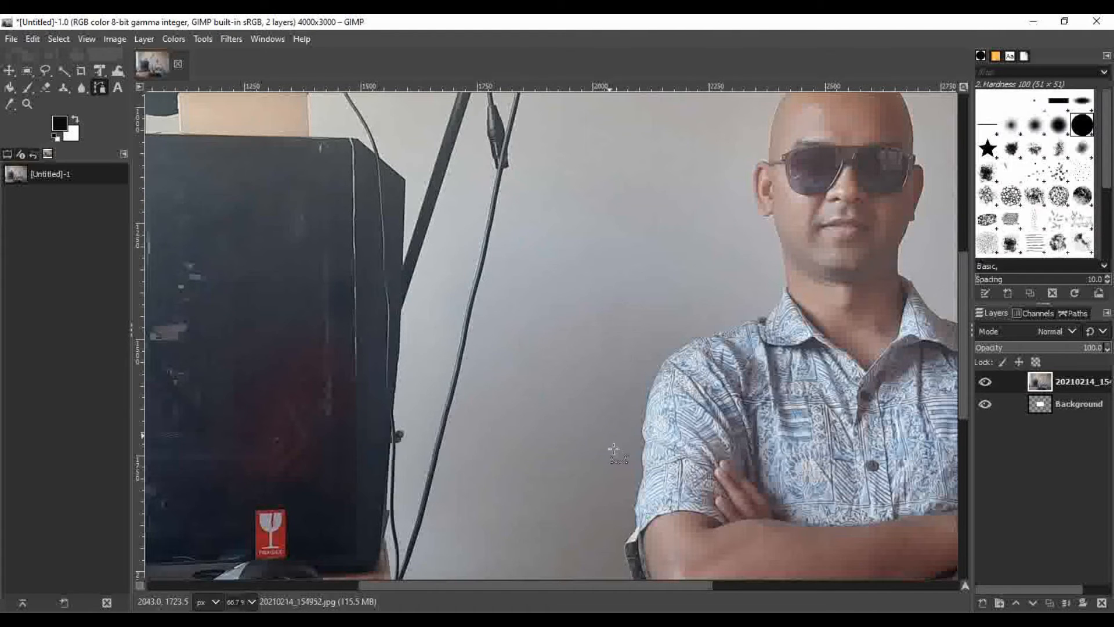
{"action": "left_click", "coordinate": [625, 535]}
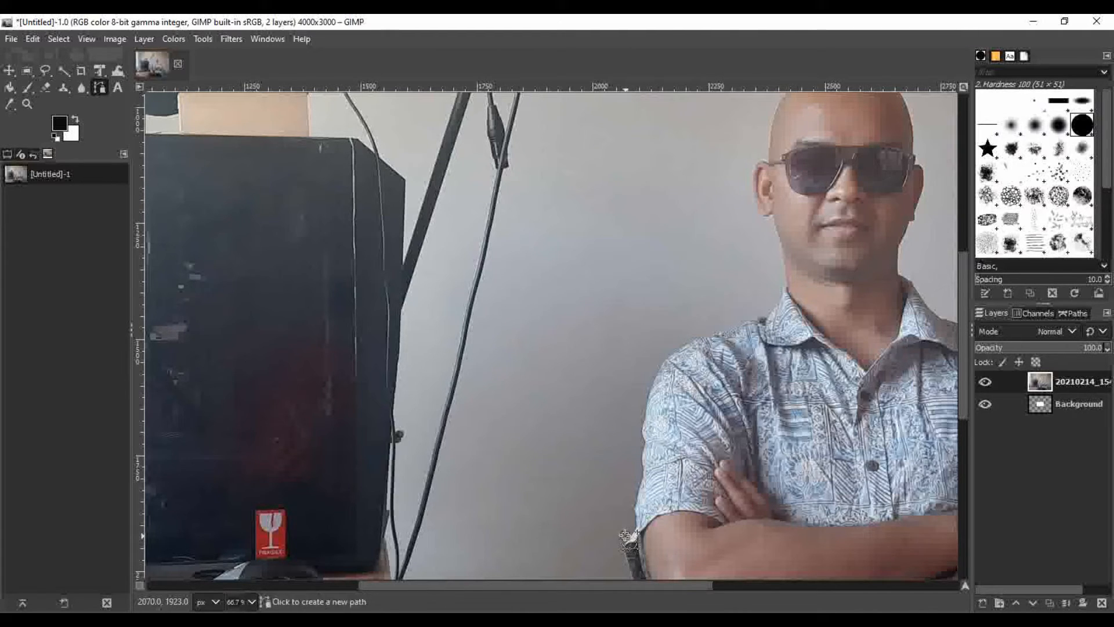
{"action": "left_click", "coordinate": [642, 421]}
{"action": "left_click", "coordinate": [660, 358]}
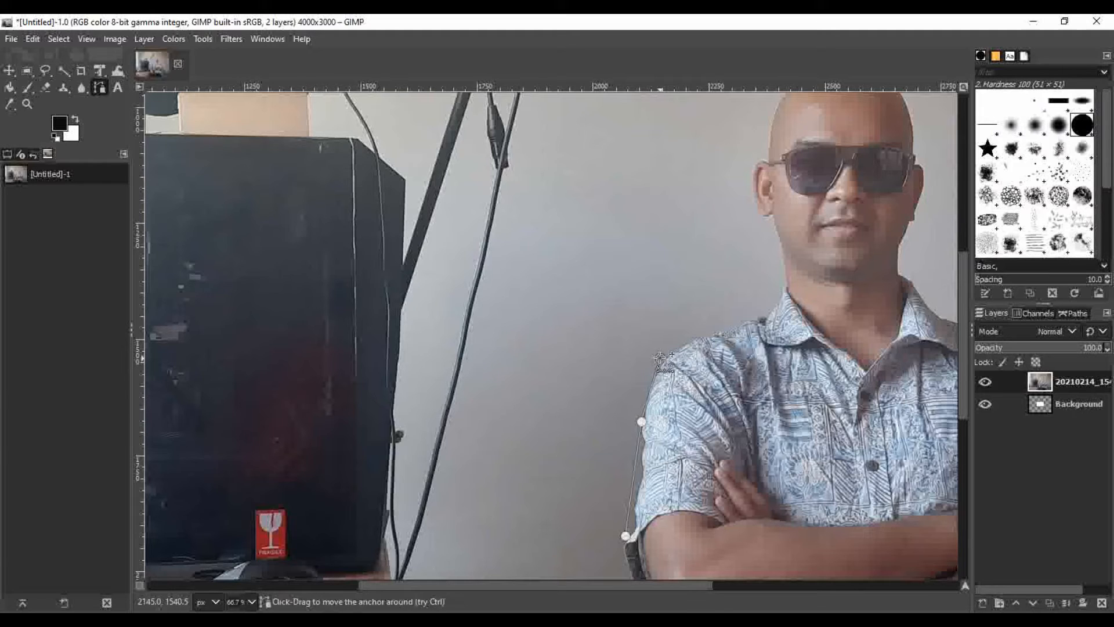
{"action": "left_click", "coordinate": [755, 322]}
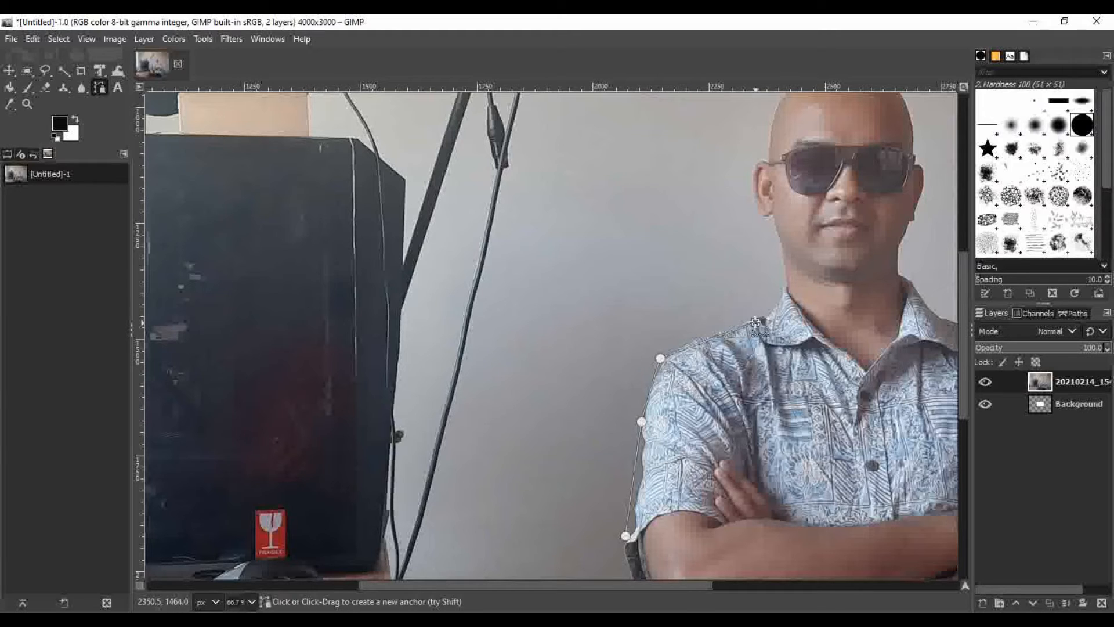
{"action": "left_click", "coordinate": [782, 289]}
{"action": "left_click", "coordinate": [773, 222]}
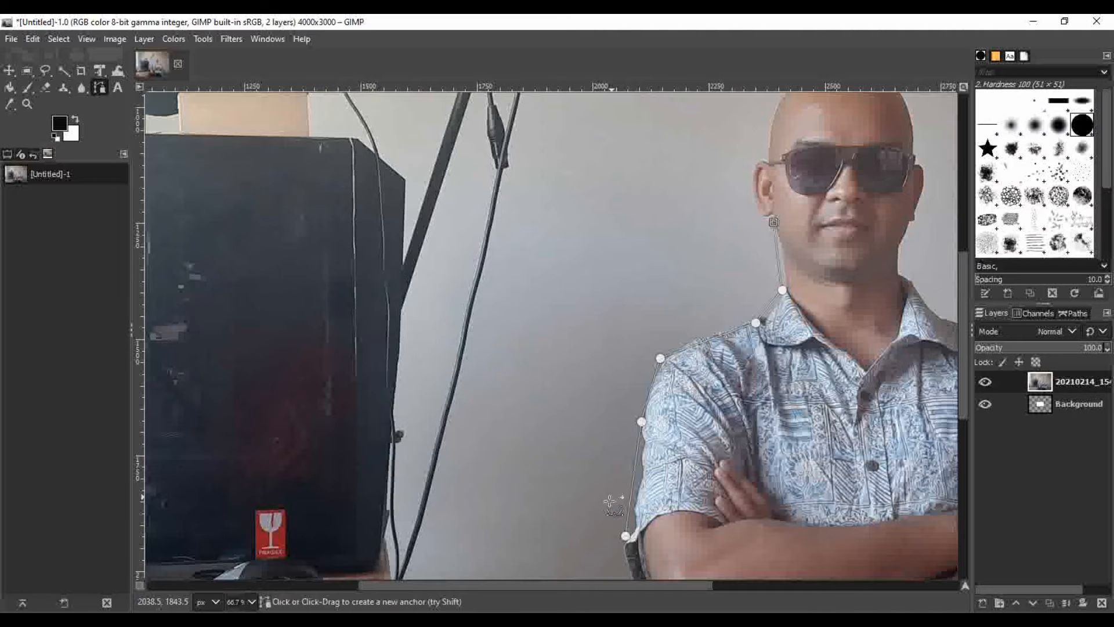
Continue the path around the ear and over the top of the bald head to the opposite temple
{"action": "left_click_drag", "start_coordinate": [594, 584], "coordinate": [651, 584]}
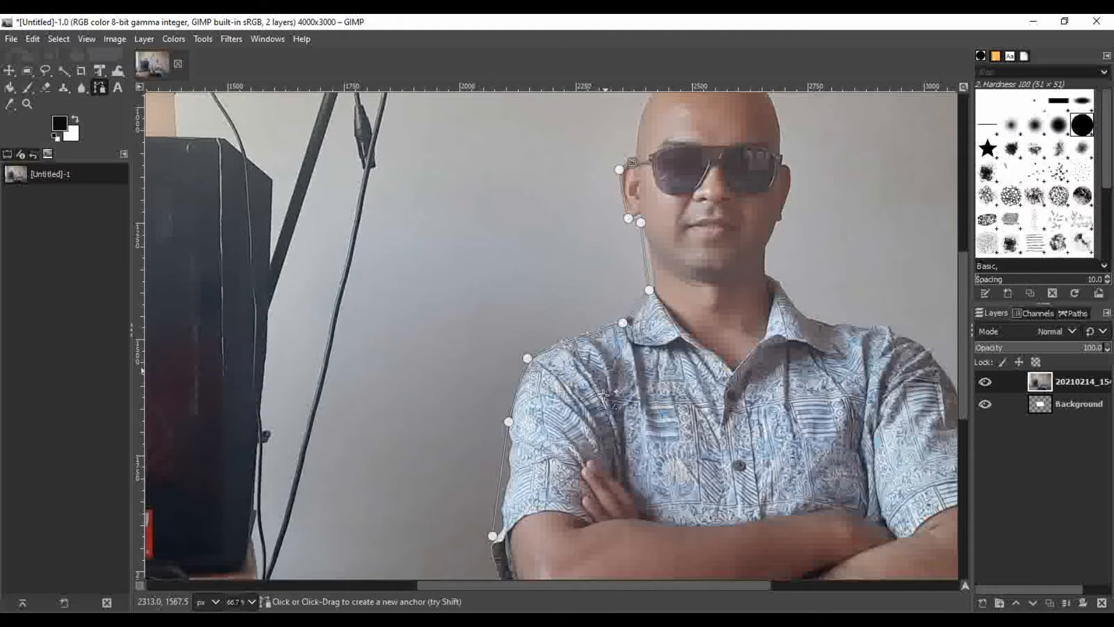
{"action": "left_click_drag", "start_coordinate": [613, 586], "coordinate": [659, 585]}
{"action": "scroll", "coordinate": [519, 311], "scroll_direction": "up", "scroll_amount": 7}
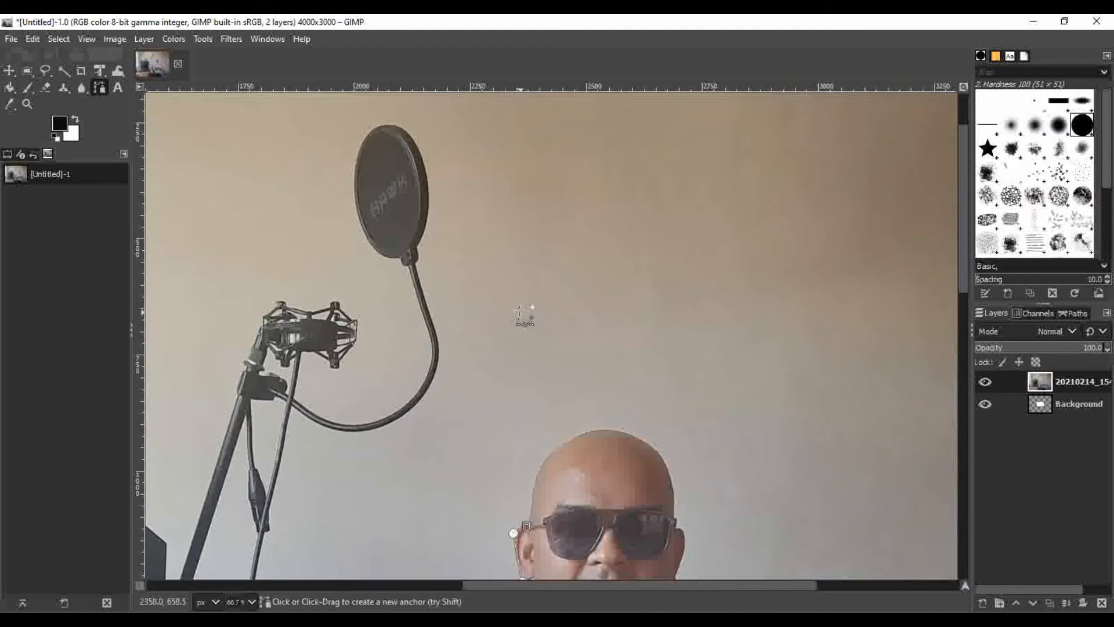
{"action": "left_click", "coordinate": [534, 476]}
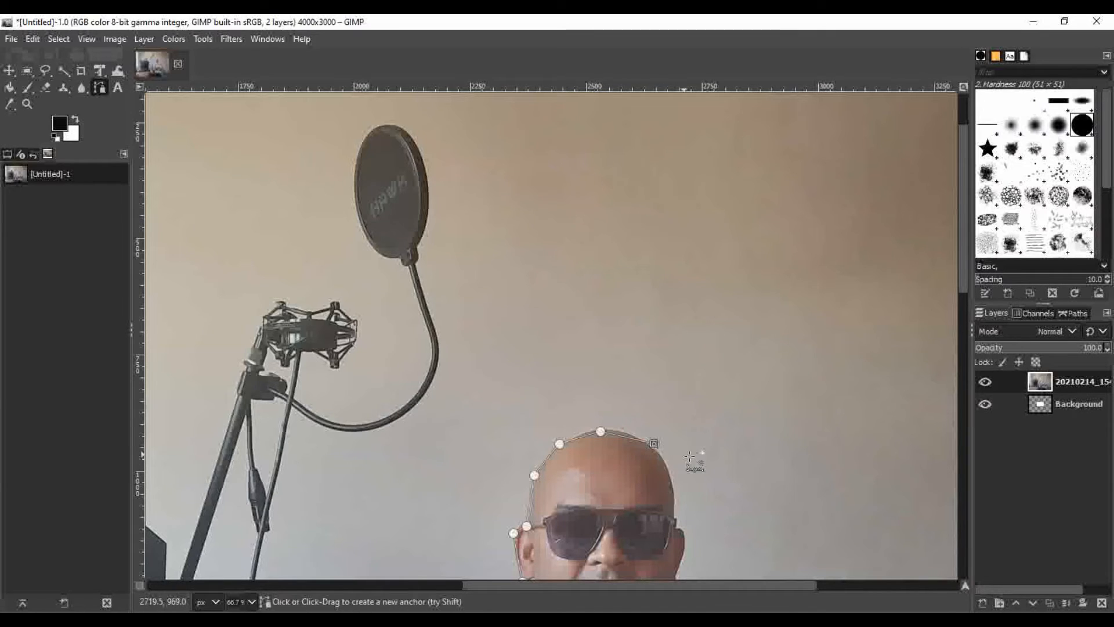
{"action": "left_click_drag", "start_coordinate": [673, 585], "coordinate": [723, 585]}
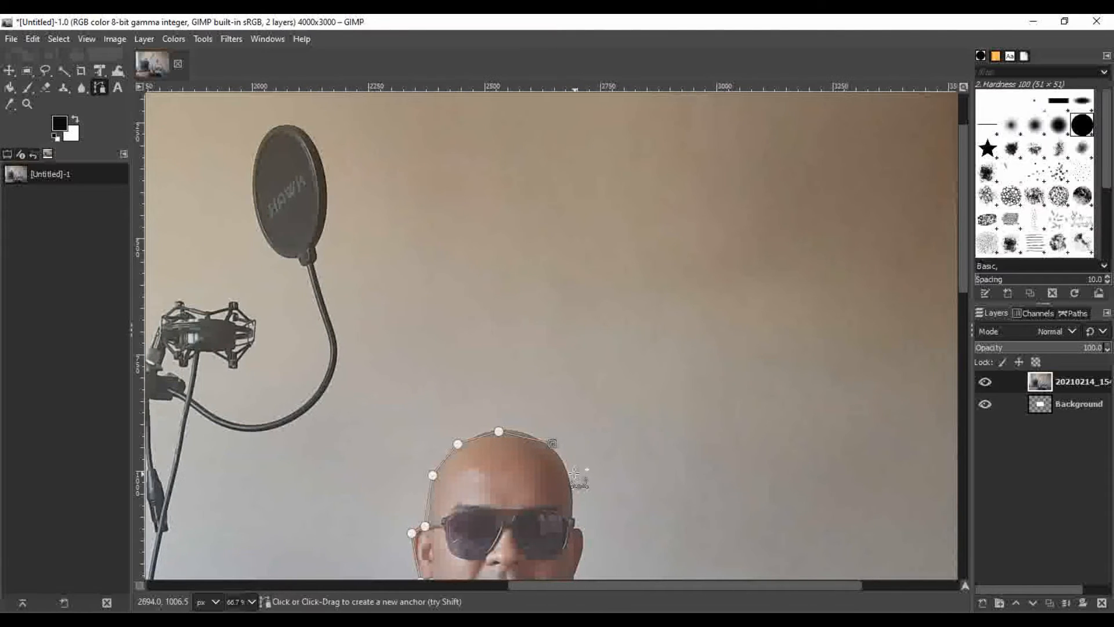
{"action": "left_click", "coordinate": [577, 510]}
Continue the path from the temple around the ear, down the neck and over the collar onto the shoulder on the photo's right
{"action": "scroll", "coordinate": [643, 462], "scroll_direction": "down", "scroll_amount": 5}
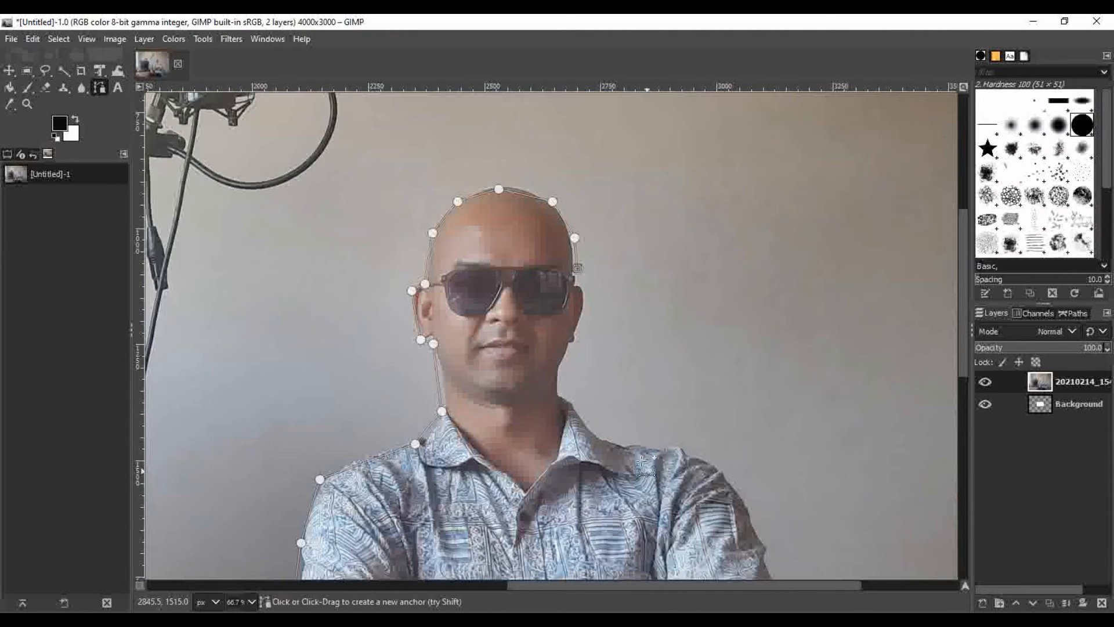
{"action": "left_click", "coordinate": [586, 292]}
{"action": "left_click", "coordinate": [579, 337]}
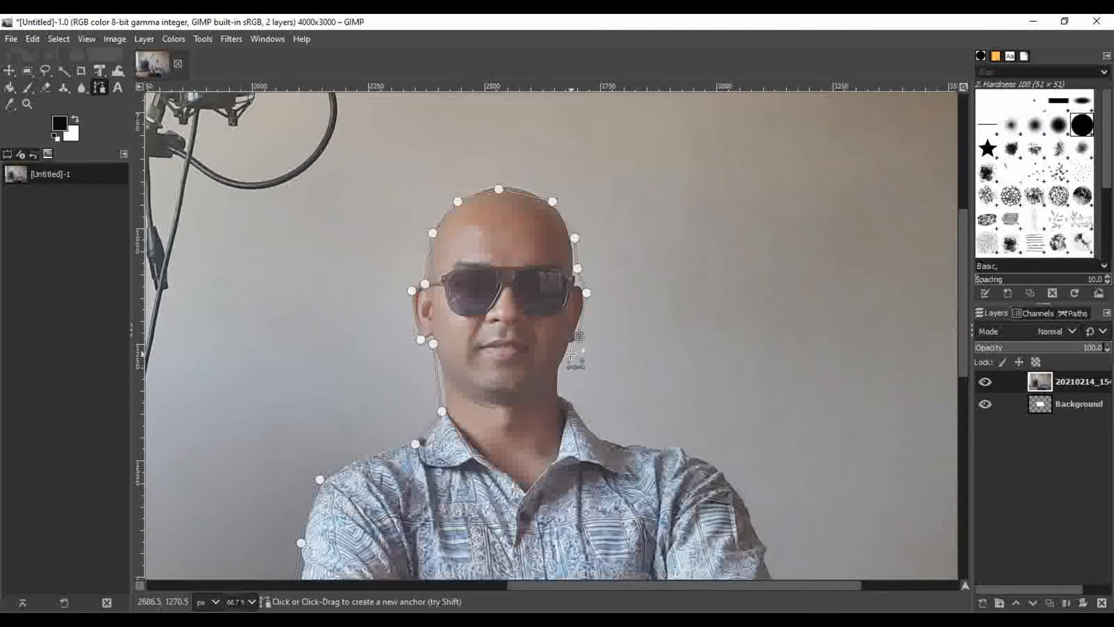
{"action": "left_click", "coordinate": [569, 355]}
{"action": "left_click", "coordinate": [577, 408]}
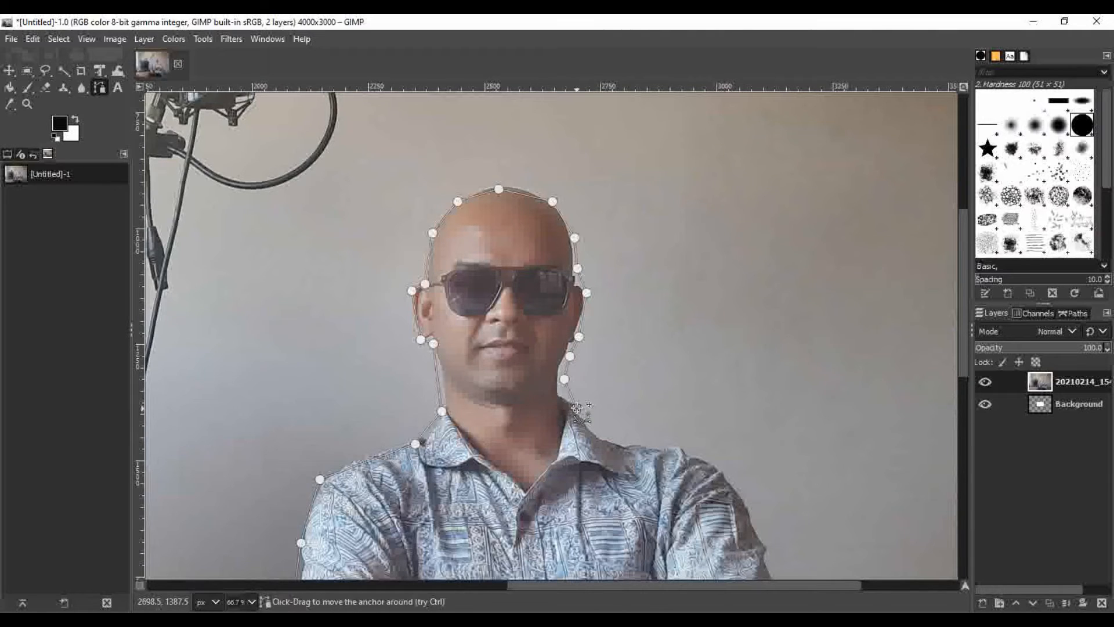
{"action": "left_click", "coordinate": [600, 432]}
{"action": "left_click", "coordinate": [649, 441]}
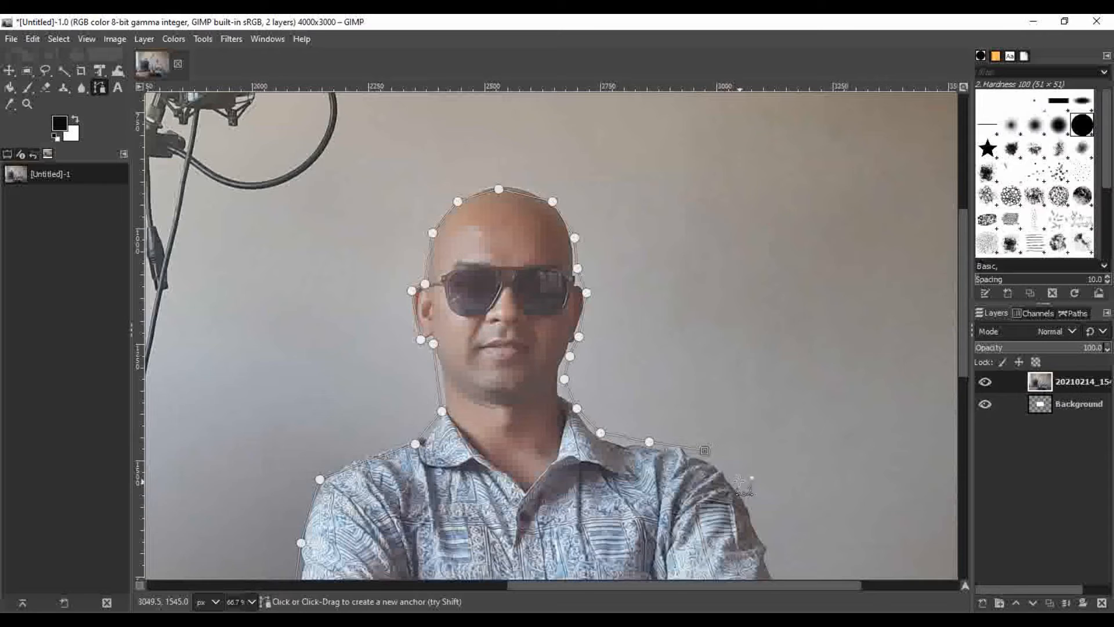
Carry the path down the outer sleeve, around the elbow on the photo's right, and along the shirt's side to its hem corner
{"action": "scroll", "coordinate": [760, 500], "scroll_direction": "down", "scroll_amount": 3}
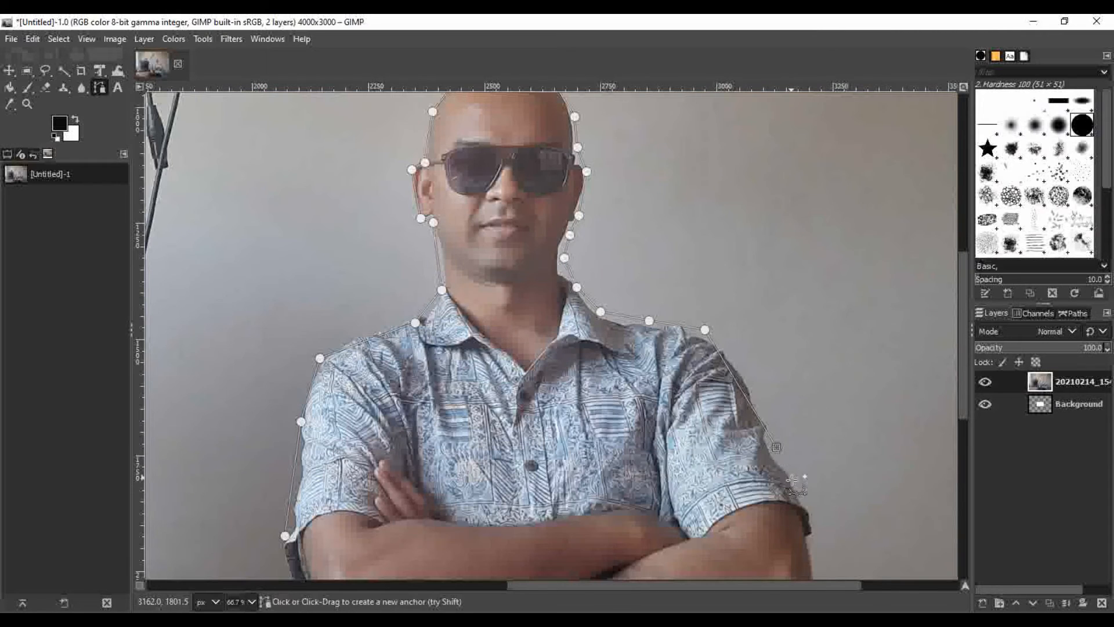
{"action": "left_click", "coordinate": [805, 500]}
{"action": "scroll", "coordinate": [813, 490], "scroll_direction": "down", "scroll_amount": 3}
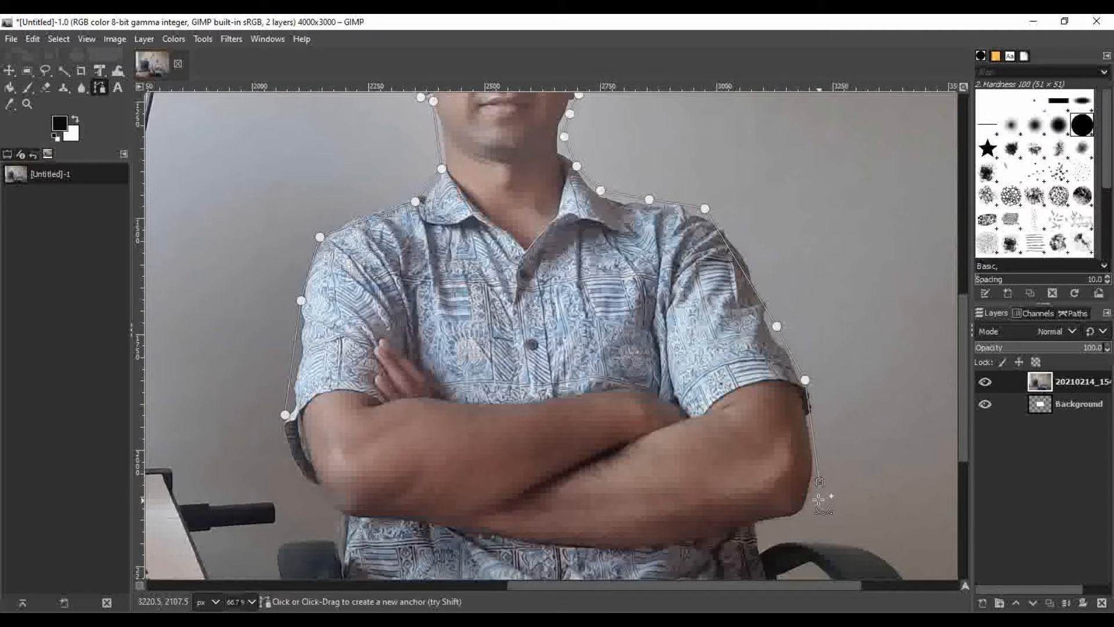
{"action": "left_click", "coordinate": [785, 523]}
{"action": "left_click", "coordinate": [762, 525]}
{"action": "scroll", "coordinate": [763, 525], "scroll_direction": "down", "scroll_amount": 6}
{"action": "left_click", "coordinate": [773, 357]}
{"action": "left_click", "coordinate": [818, 428]}
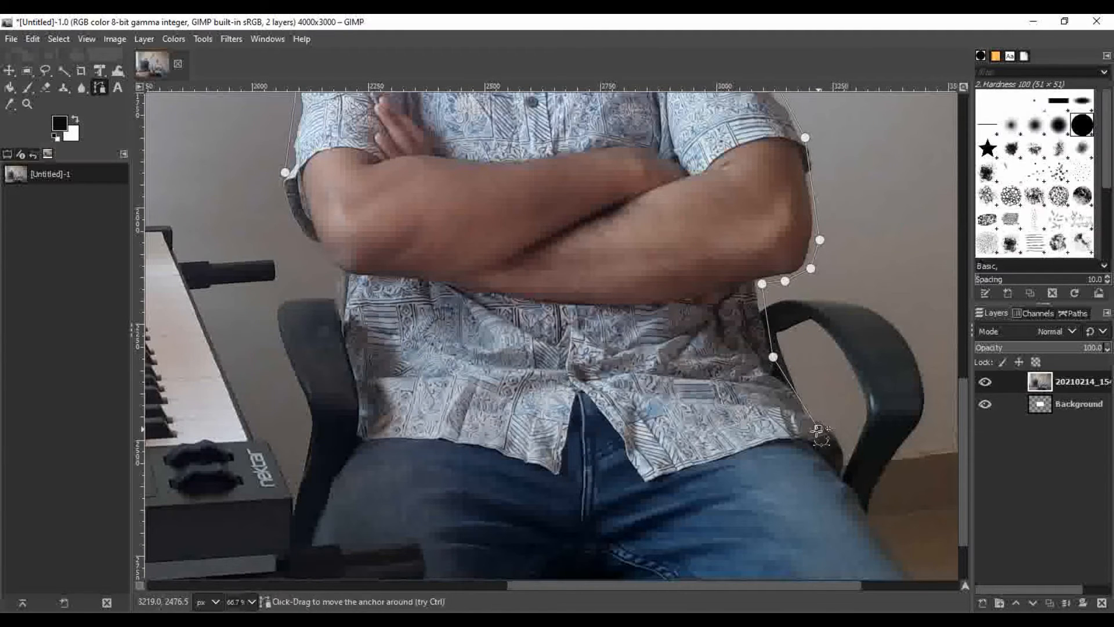
Run the path along the shirt's lower hem, rising into the front opening above the jeans and across to the other half
{"action": "left_click", "coordinate": [733, 432]}
{"action": "left_click", "coordinate": [655, 442]}
{"action": "left_click", "coordinate": [614, 413]}
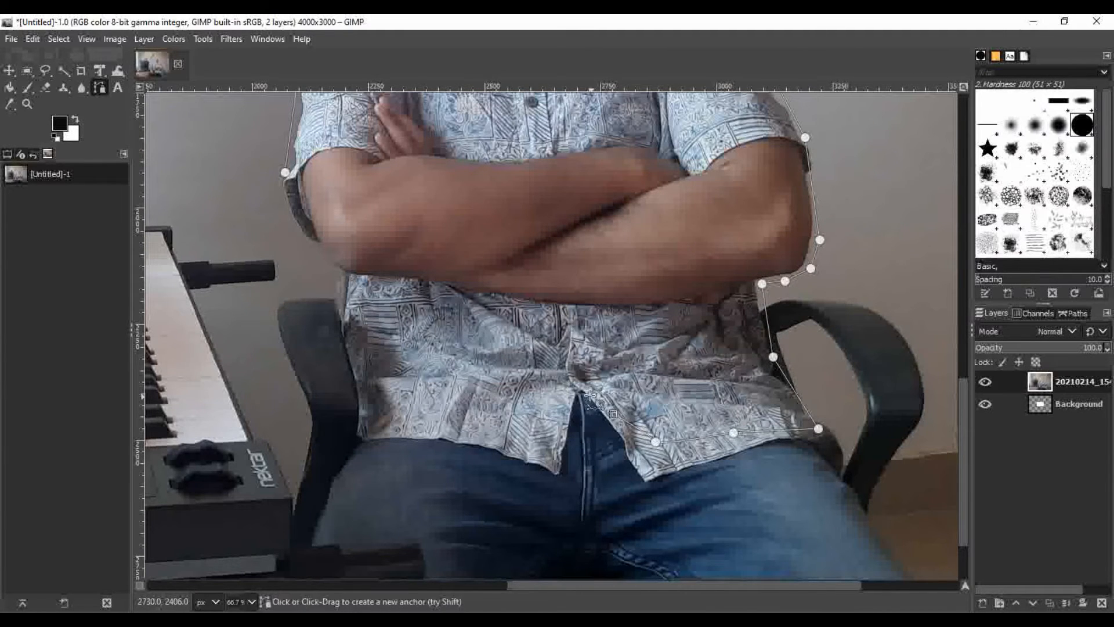
{"action": "left_click", "coordinate": [584, 391]}
{"action": "left_click", "coordinate": [491, 435]}
{"action": "left_click", "coordinate": [424, 432]}
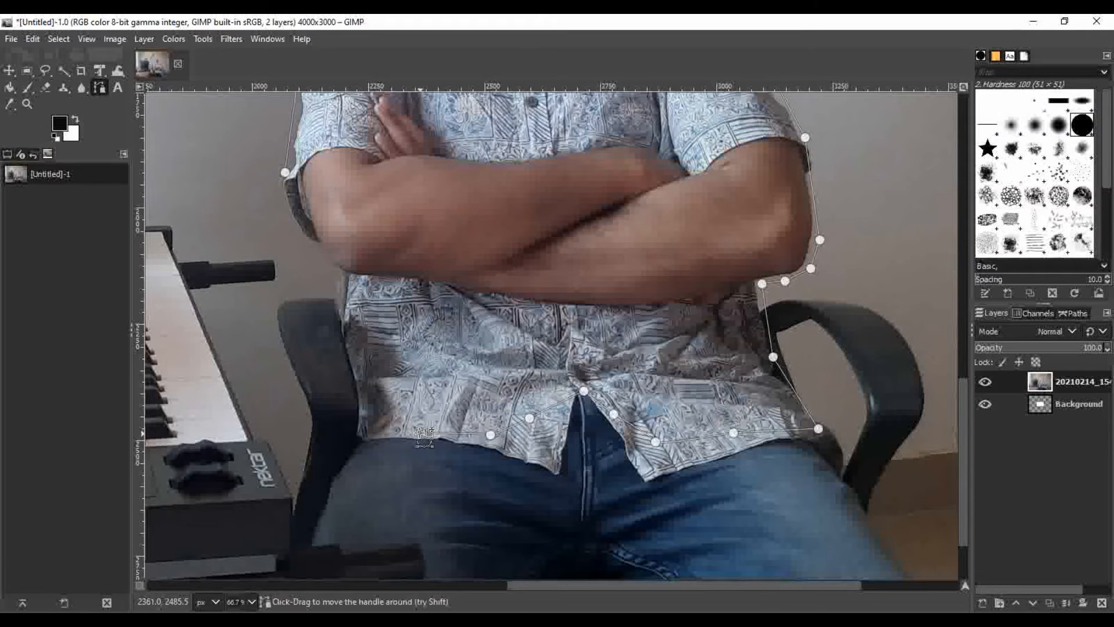
Extend the path from the hem down between the chair and thigh to the near lower corner of the piano keyboard
{"action": "left_click_drag", "start_coordinate": [532, 583], "coordinate": [411, 572]}
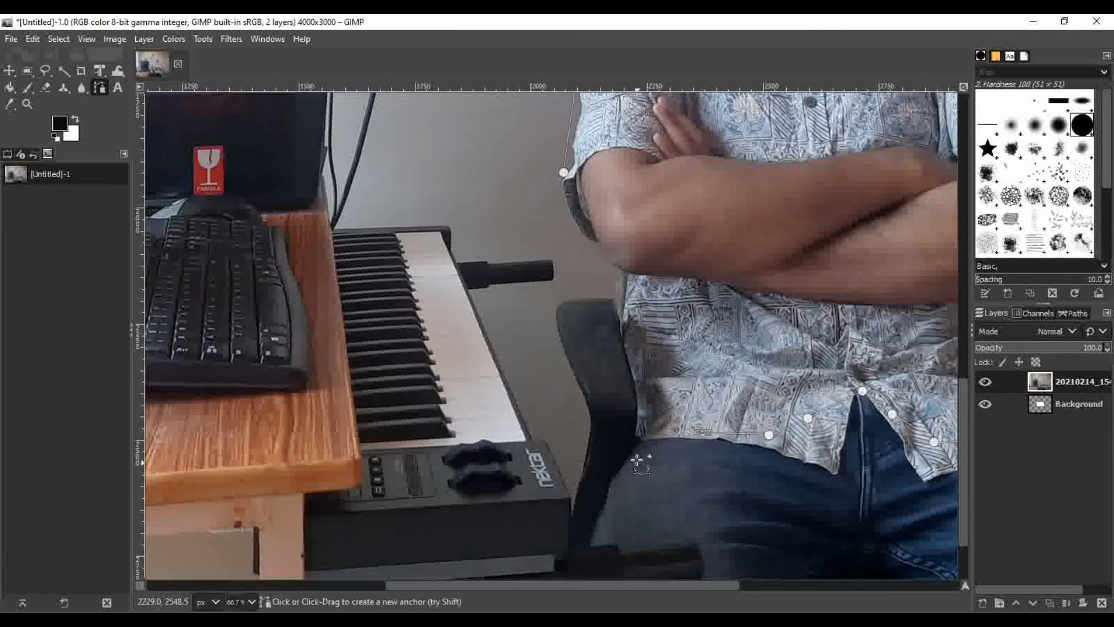
{"action": "left_click", "coordinate": [631, 447]}
{"action": "left_click", "coordinate": [592, 497]}
{"action": "left_click", "coordinate": [577, 538]}
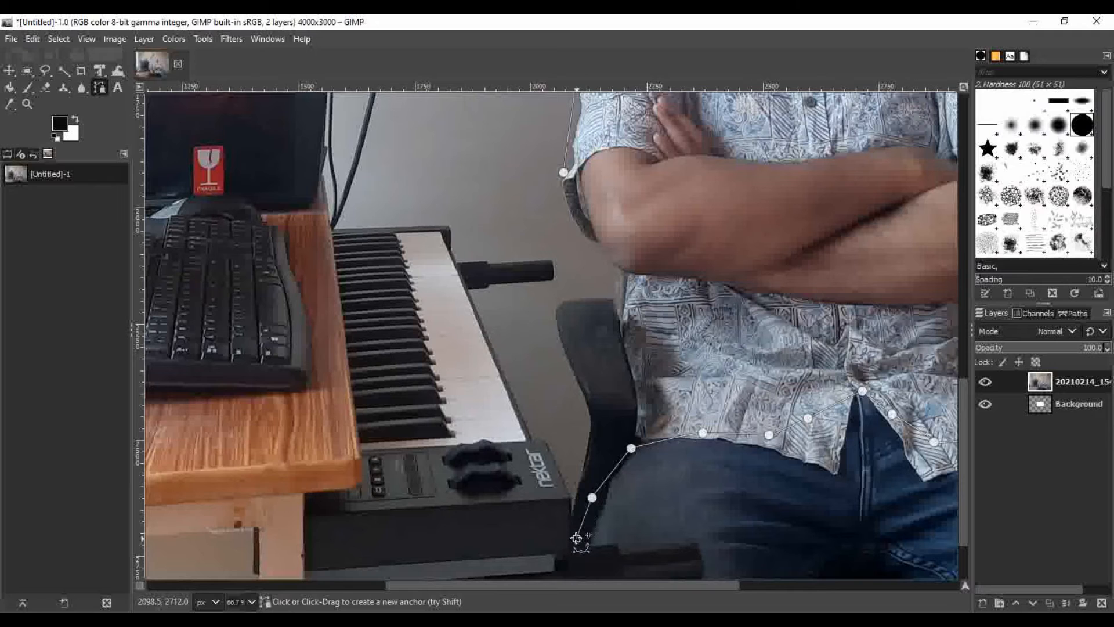
{"action": "left_click", "coordinate": [530, 559]}
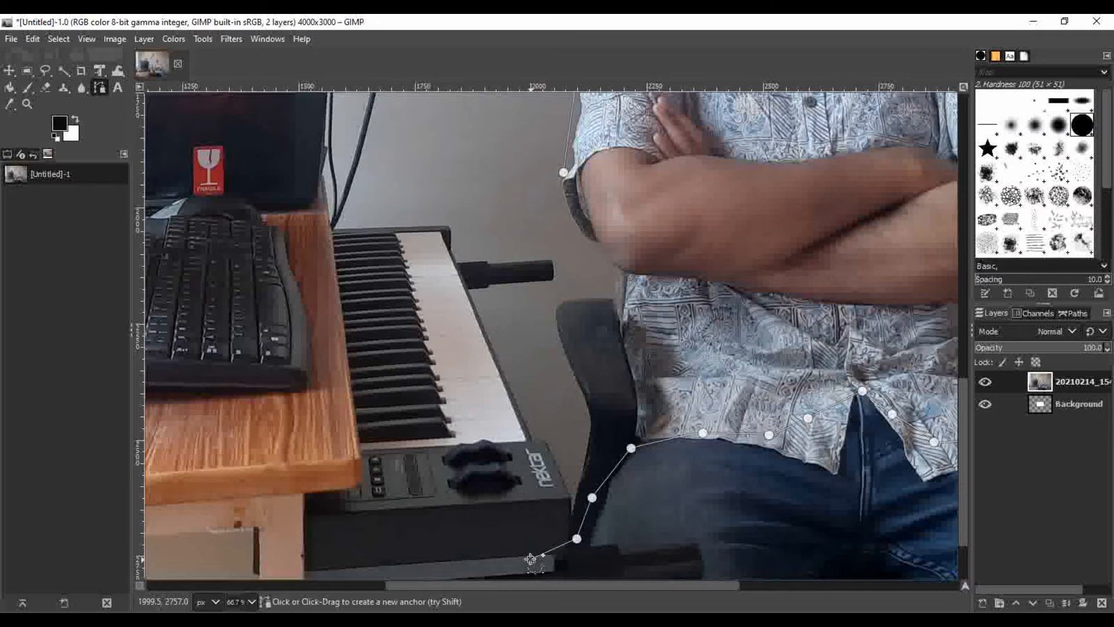
Outline the piano keyboard with the path, bring it back to the man's waist, and convert the path to a selection
{"action": "left_click", "coordinate": [360, 512]}
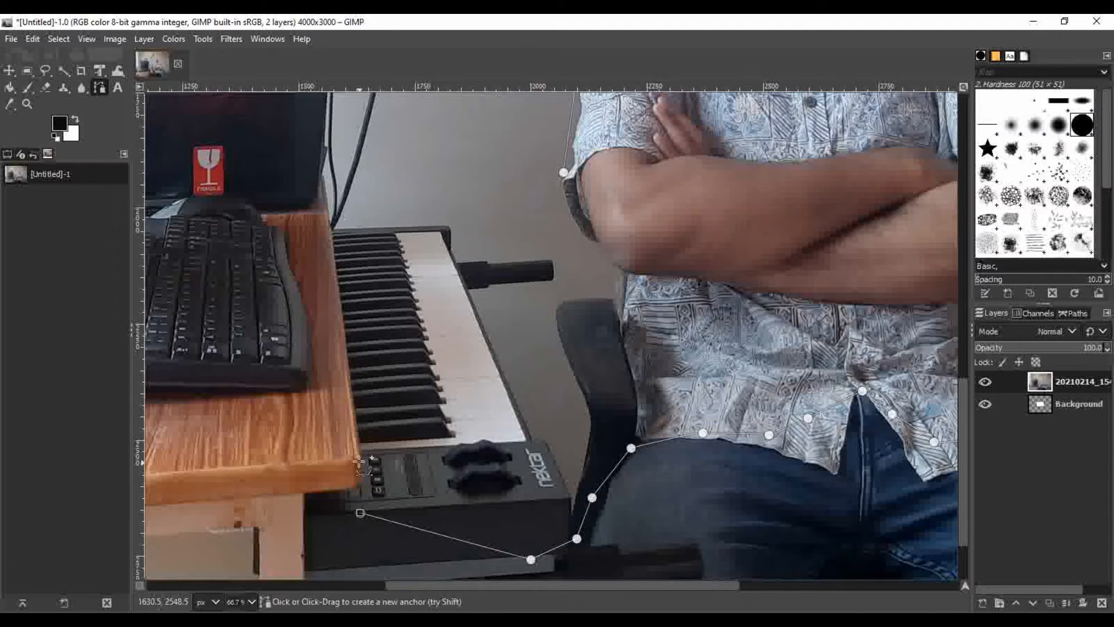
{"action": "left_click", "coordinate": [333, 230]}
{"action": "left_click", "coordinate": [449, 223]}
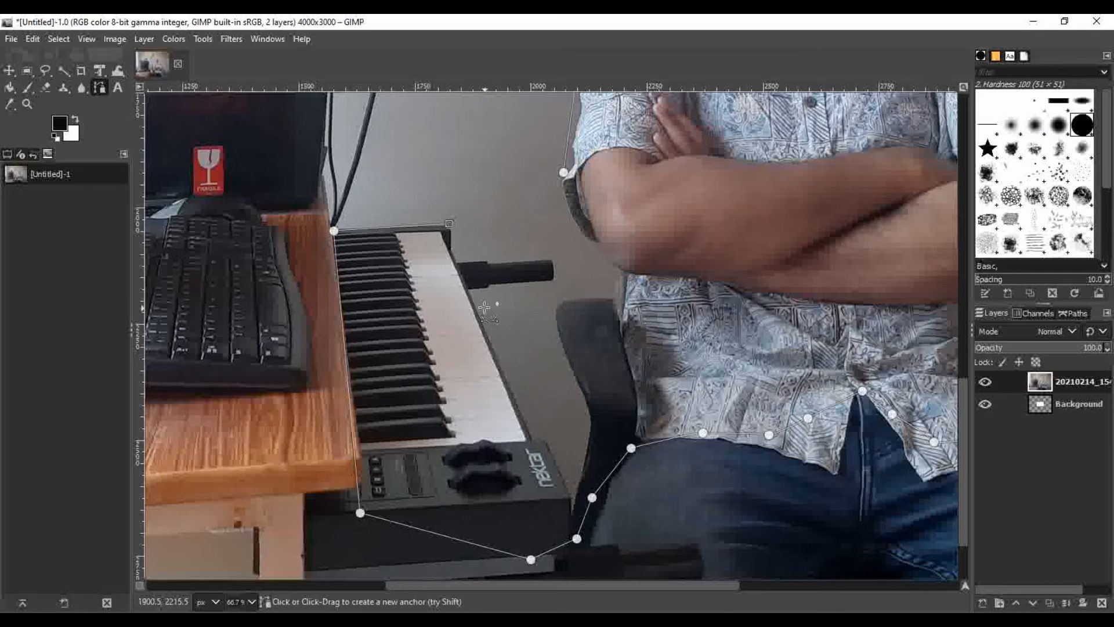
{"action": "left_click", "coordinate": [620, 295]}
{"action": "scroll", "coordinate": [618, 427], "scroll_direction": "up", "scroll_amount": 5}
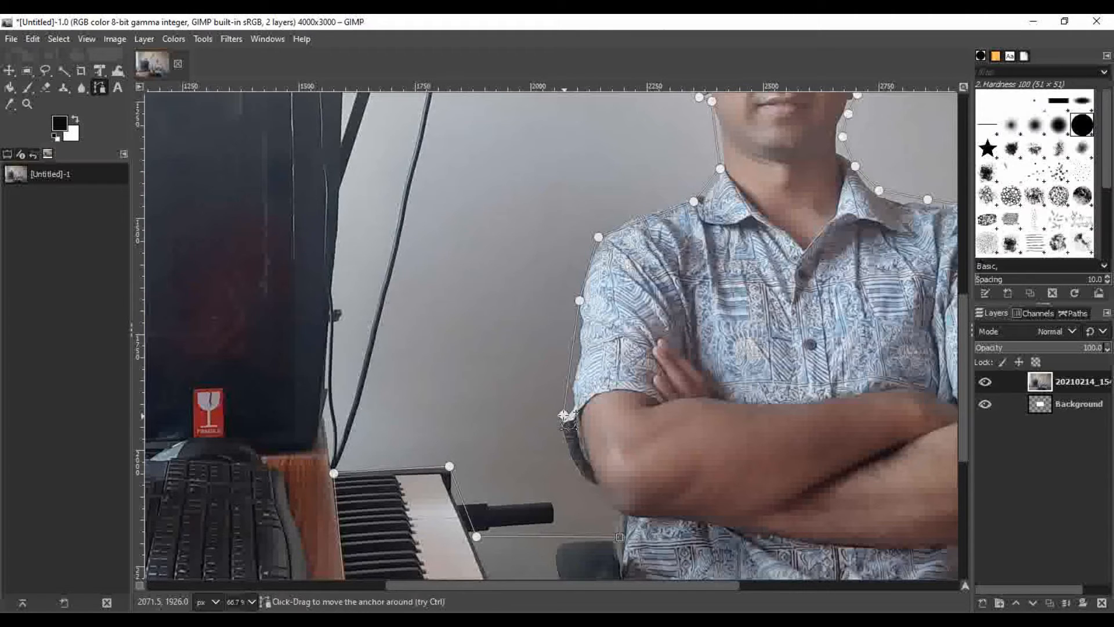
{"action": "key", "text": "Return"}
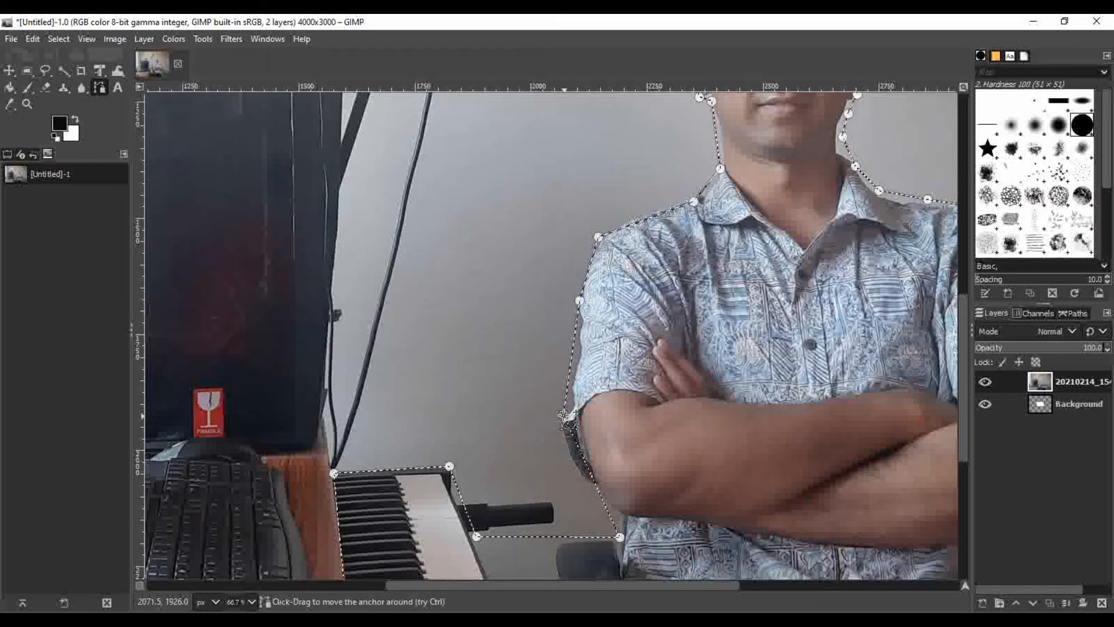
Examine the selection outline around the man's head, arms and shirt and the piano keyboard
{"action": "left_click_drag", "start_coordinate": [542, 584], "coordinate": [723, 590]}
{"action": "scroll", "coordinate": [639, 354], "scroll_direction": "down", "scroll_amount": 3}
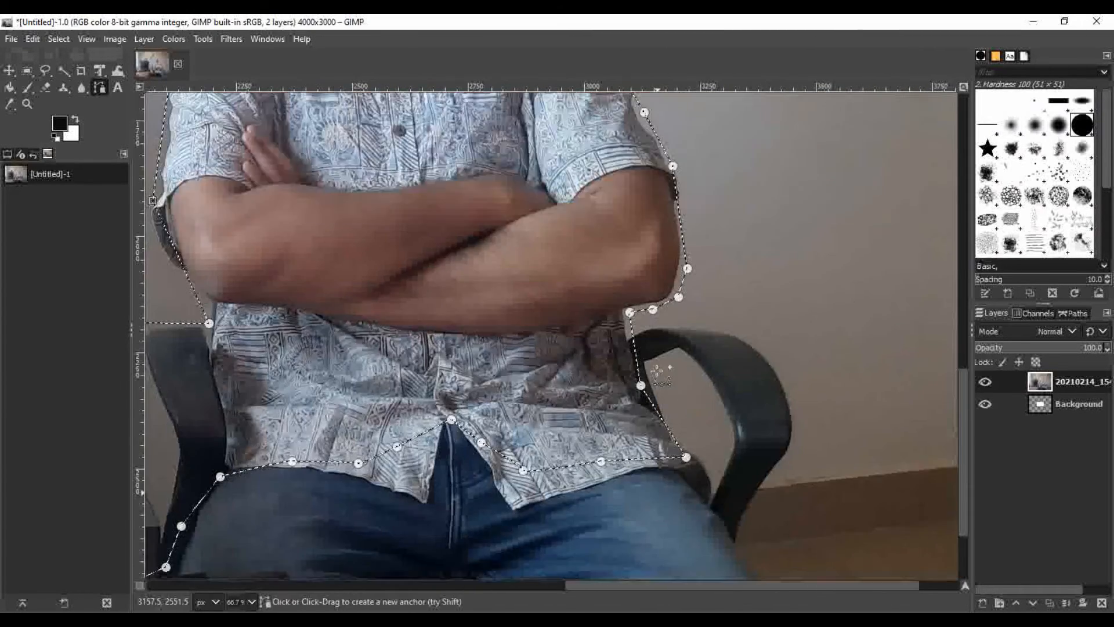
{"action": "scroll", "coordinate": [638, 354], "scroll_direction": "up", "scroll_amount": 5}
{"action": "scroll", "coordinate": [639, 354], "scroll_direction": "up", "scroll_amount": 5}
{"action": "scroll", "coordinate": [597, 385], "scroll_direction": "down", "scroll_amount": 3}
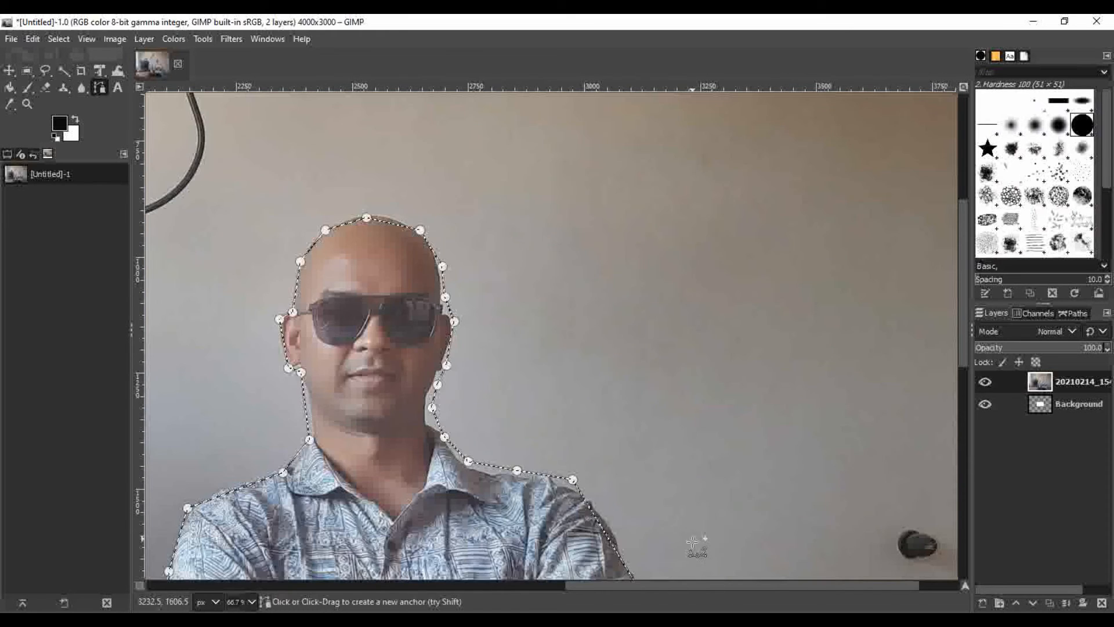
{"action": "left_click_drag", "start_coordinate": [656, 583], "coordinate": [459, 585]}
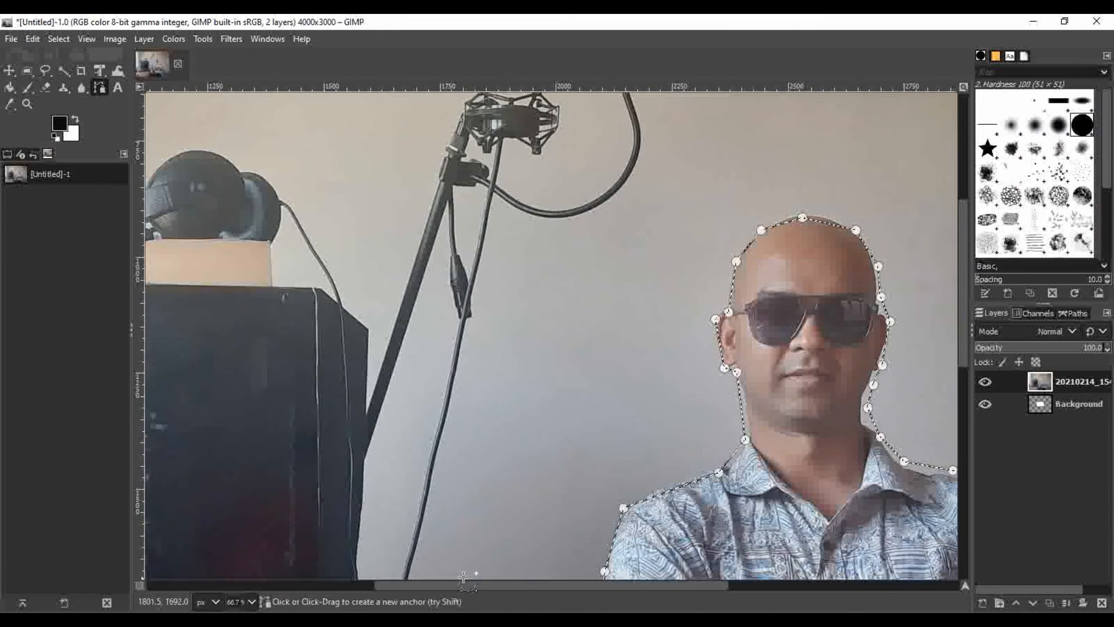
{"action": "scroll", "coordinate": [513, 450], "scroll_direction": "down", "scroll_amount": 3}
{"action": "scroll", "coordinate": [513, 449], "scroll_direction": "up", "scroll_amount": 5}
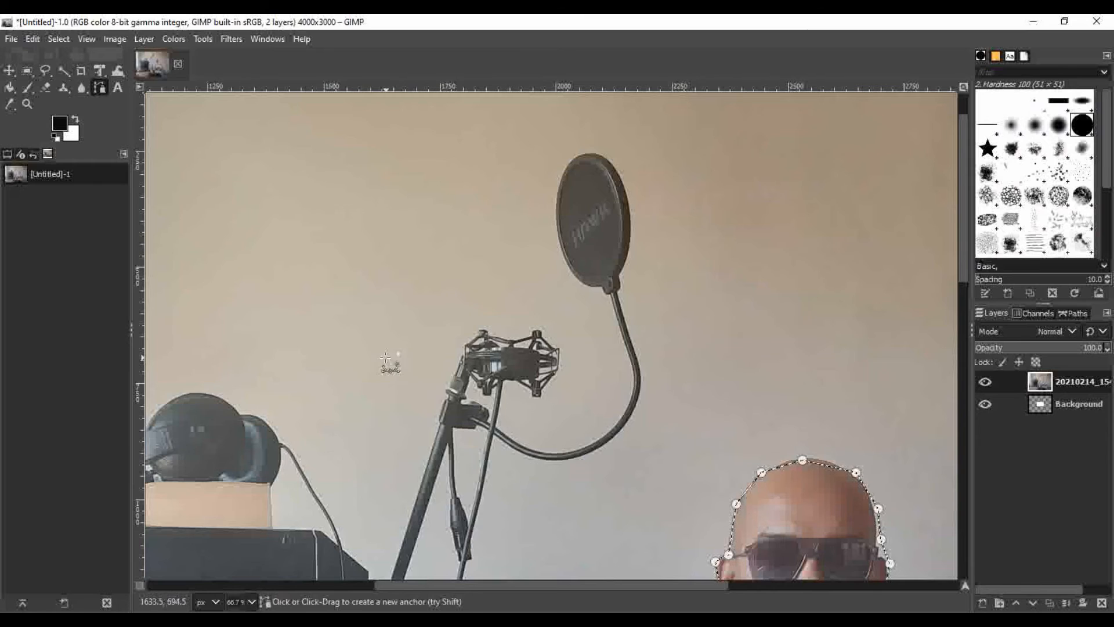
{"action": "scroll", "coordinate": [557, 363], "scroll_direction": "down", "scroll_amount": 3}
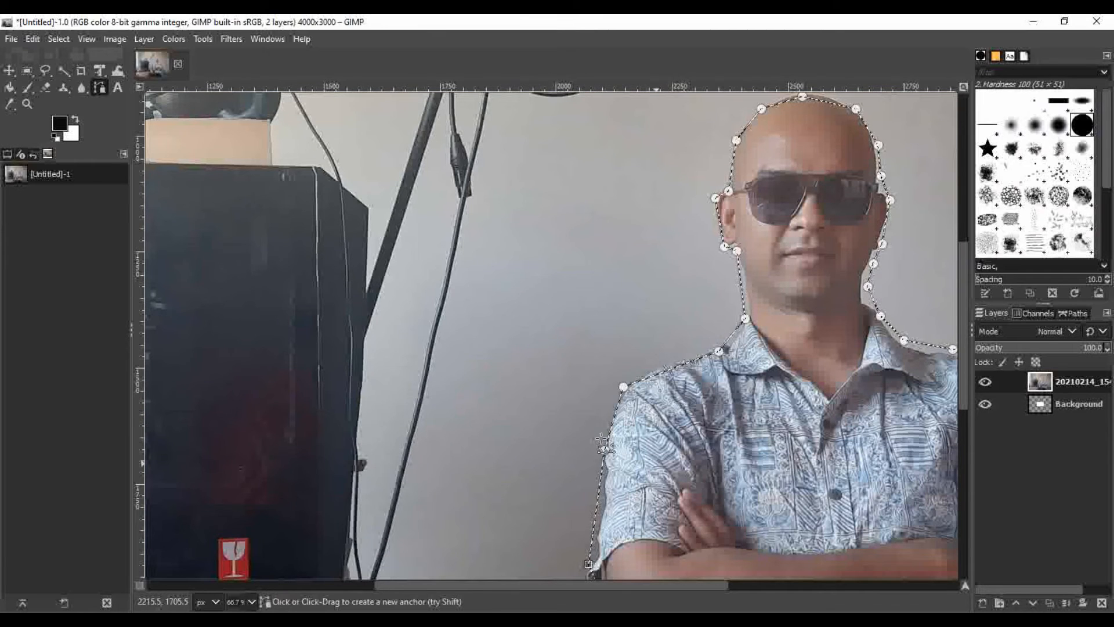
{"action": "scroll", "coordinate": [622, 278], "scroll_direction": "down", "scroll_amount": 5}
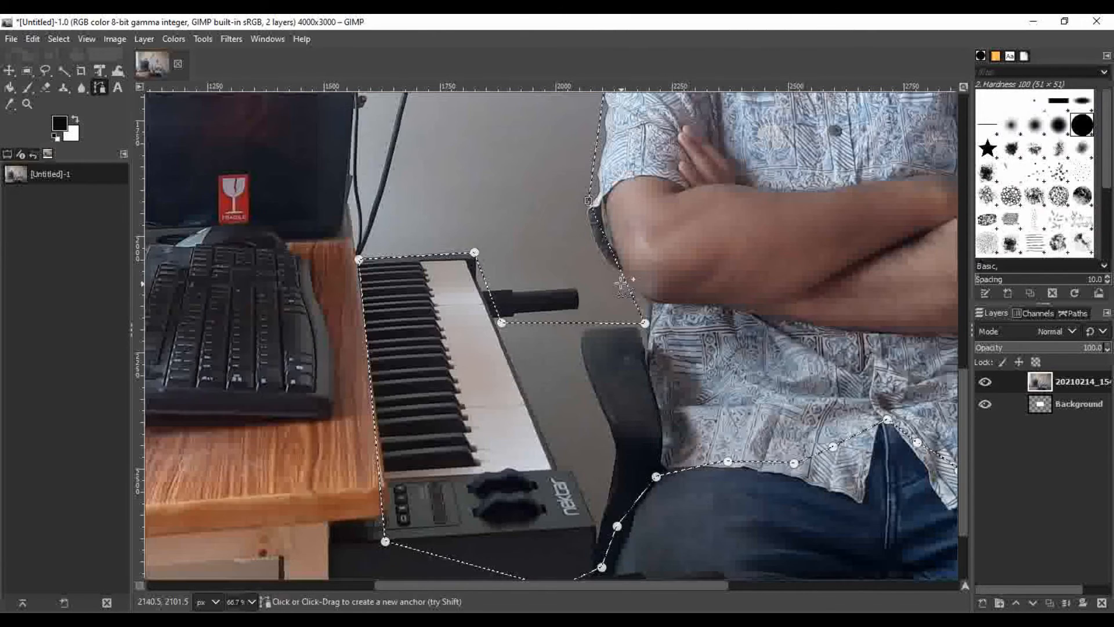
{"action": "scroll", "coordinate": [624, 279], "scroll_direction": "up", "scroll_amount": 7}
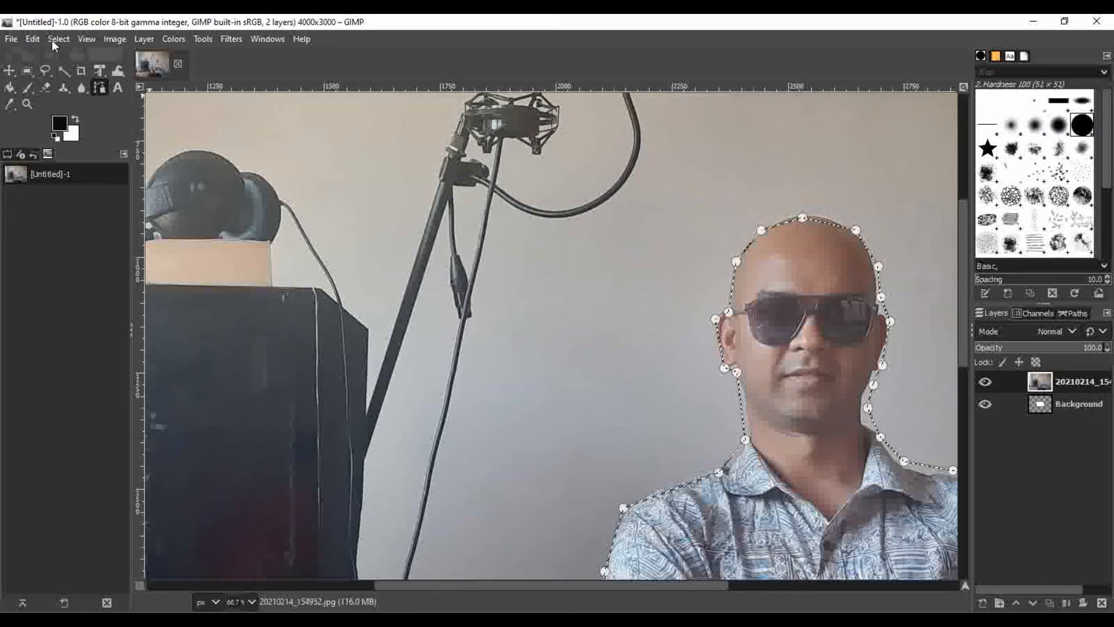
Invert the selection and delete the photo's background around the man and the piano keyboard
{"action": "left_click", "coordinate": [58, 39]}
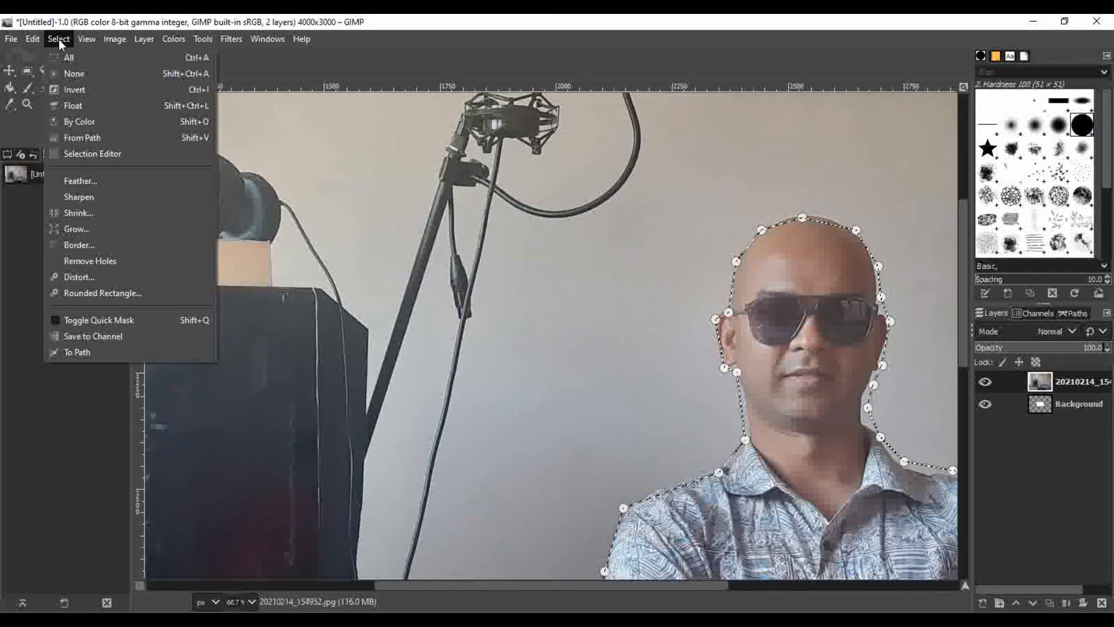
{"action": "left_click", "coordinate": [75, 89]}
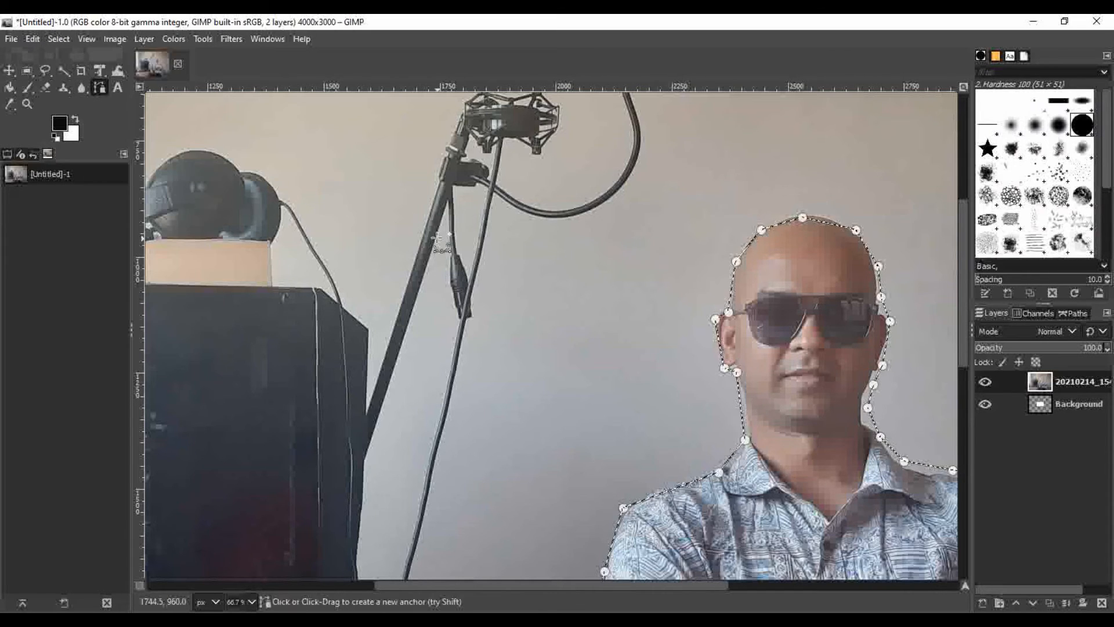
{"action": "key", "text": "Delete"}
Inspect the cutout's edges around the man's head, shoulders, arms and shirt hem and the piano keyboard
{"action": "scroll", "coordinate": [465, 250], "scroll_direction": "down", "scroll_amount": 8}
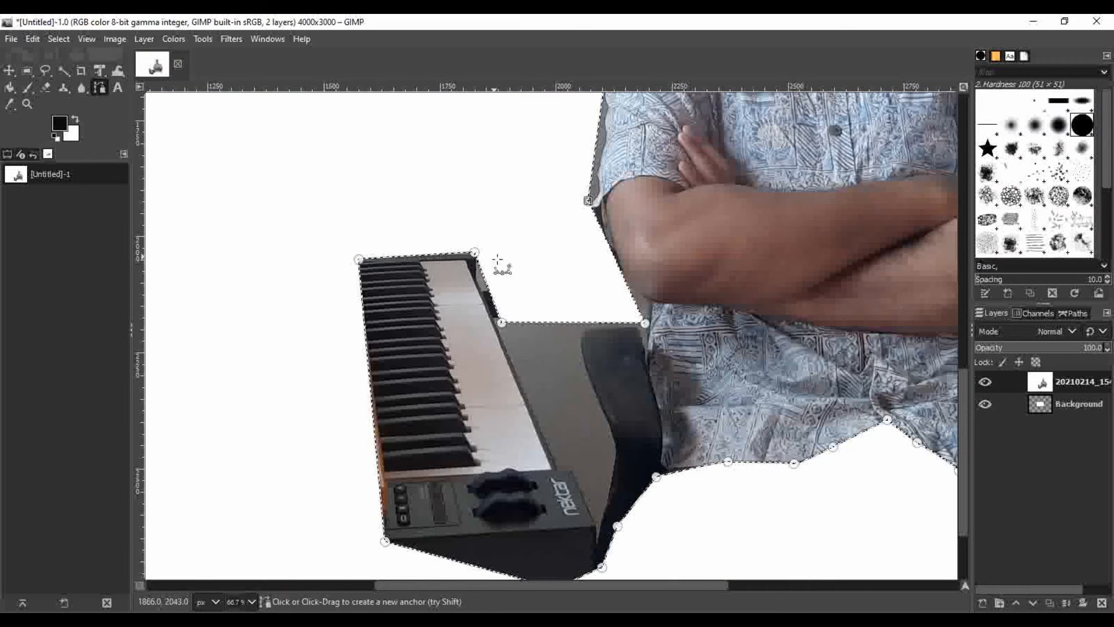
{"action": "scroll", "coordinate": [511, 293], "scroll_direction": "down", "scroll_amount": 2}
{"action": "scroll", "coordinate": [514, 290], "scroll_direction": "up", "scroll_amount": 8}
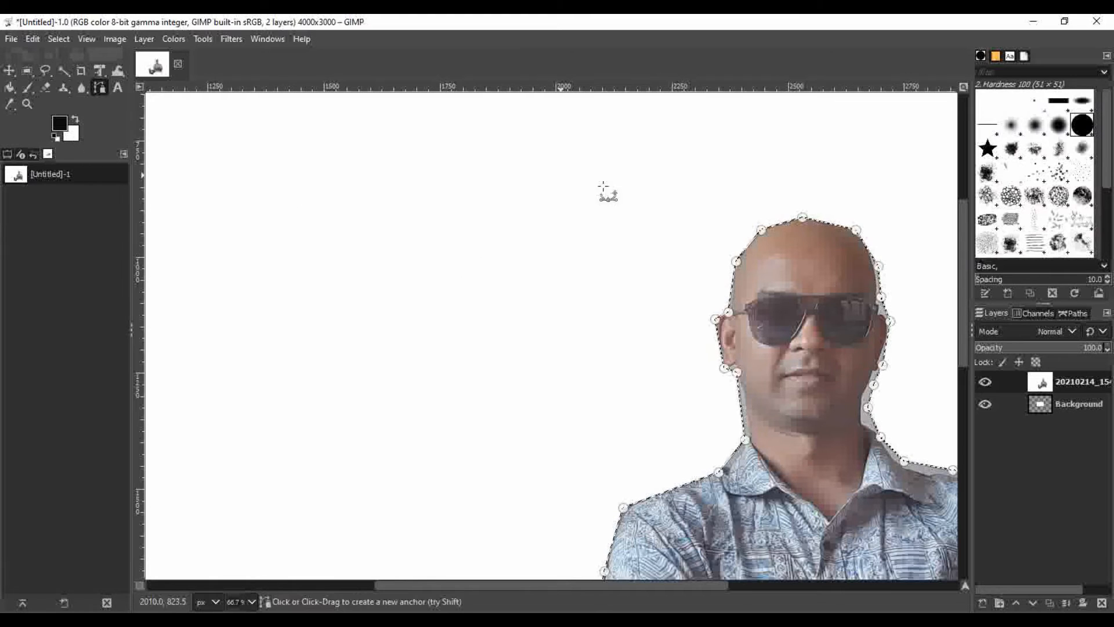
{"action": "scroll", "coordinate": [487, 236], "scroll_direction": "down", "scroll_amount": 2}
{"action": "scroll", "coordinate": [480, 233], "scroll_direction": "up", "scroll_amount": 6}
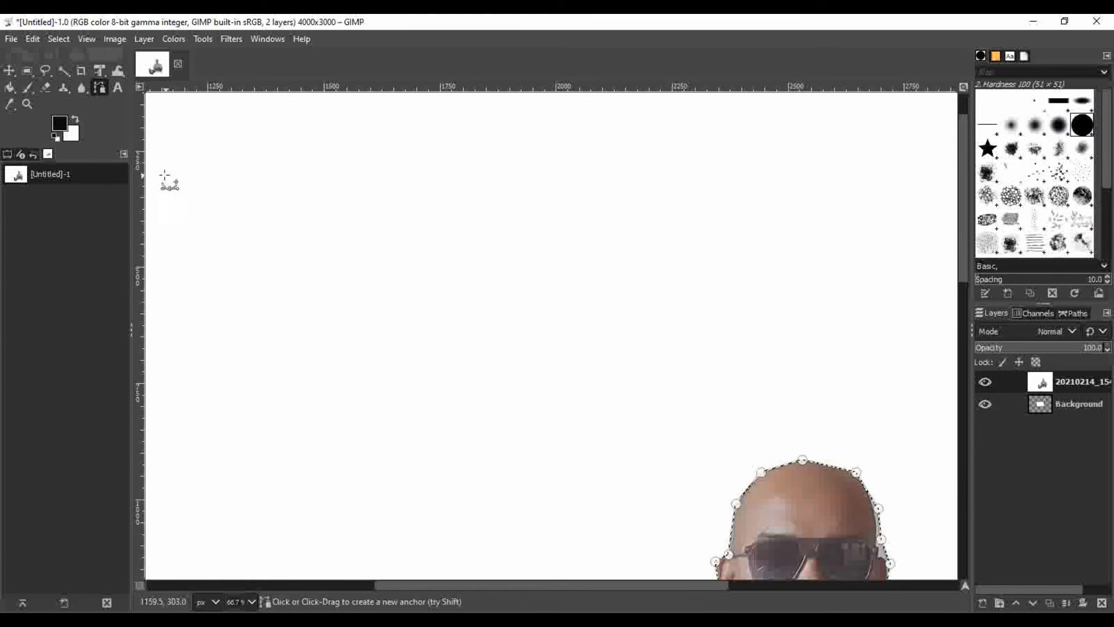
{"action": "scroll", "coordinate": [621, 290], "scroll_direction": "down", "scroll_amount": 10}
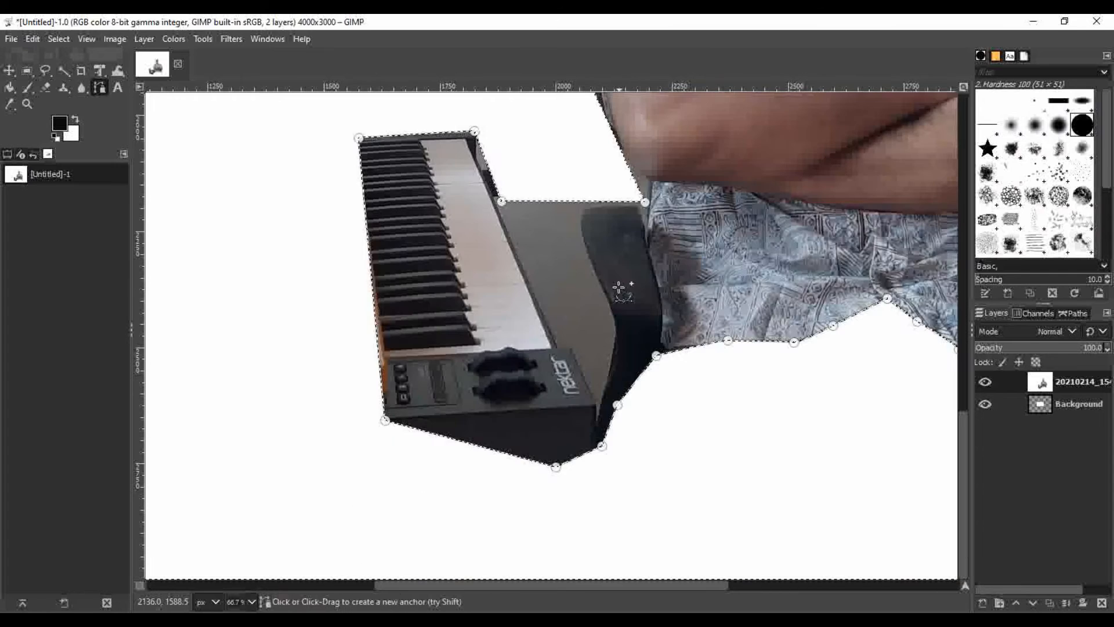
{"action": "scroll", "coordinate": [619, 283], "scroll_direction": "up", "scroll_amount": 6}
{"action": "scroll", "coordinate": [616, 284], "scroll_direction": "up", "scroll_amount": 4}
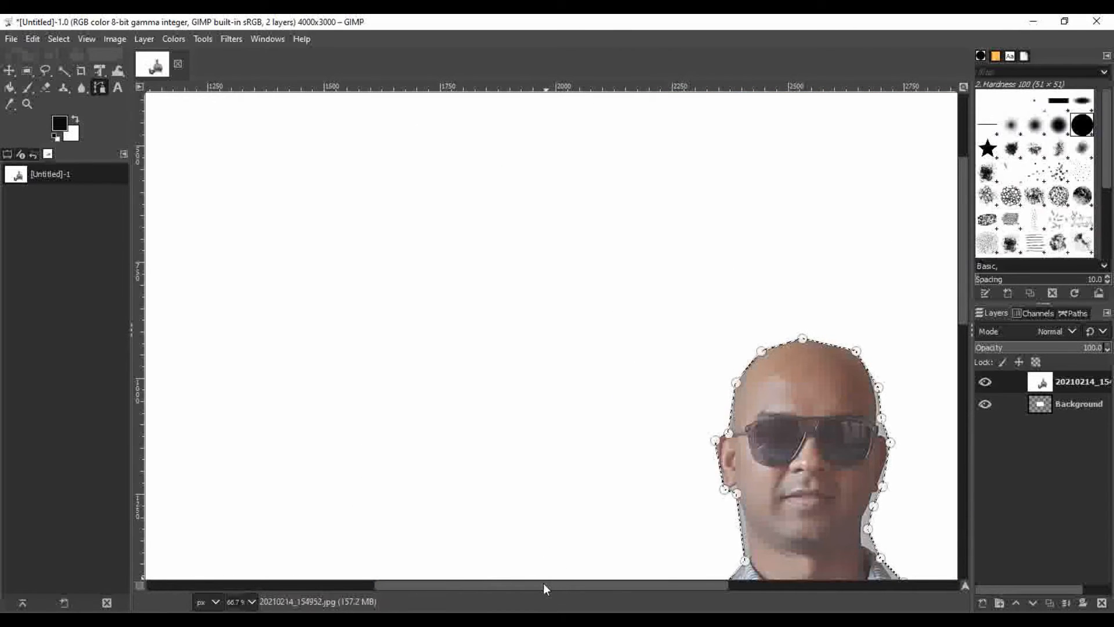
{"action": "left_click_drag", "start_coordinate": [544, 585], "coordinate": [659, 586]}
{"action": "scroll", "coordinate": [673, 464], "scroll_direction": "down", "scroll_amount": 5}
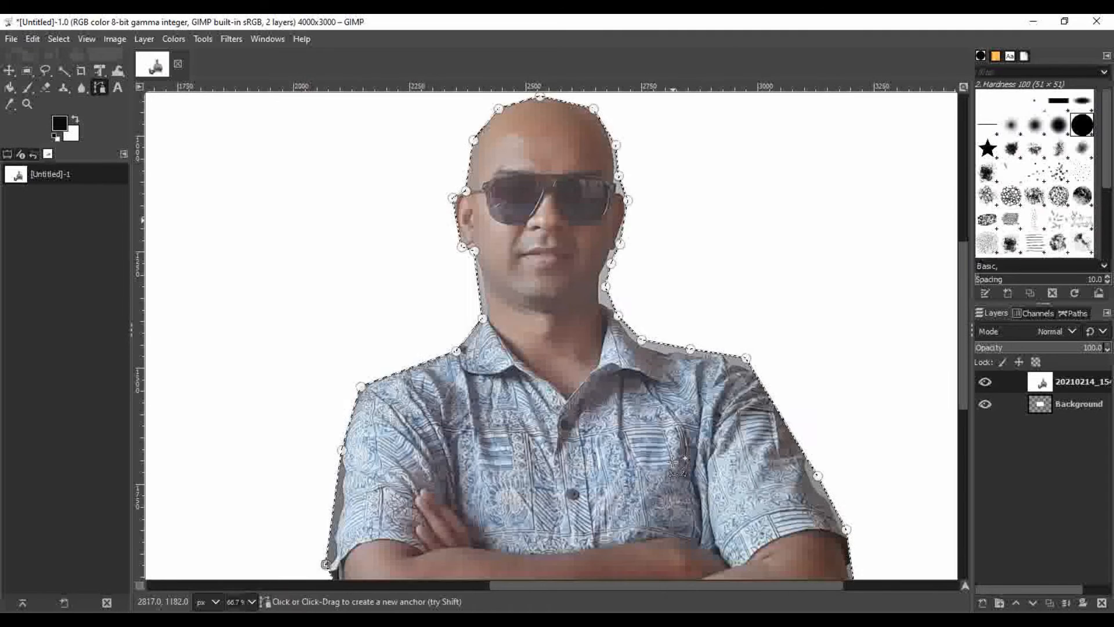
{"action": "scroll", "coordinate": [676, 465], "scroll_direction": "down", "scroll_amount": 5}
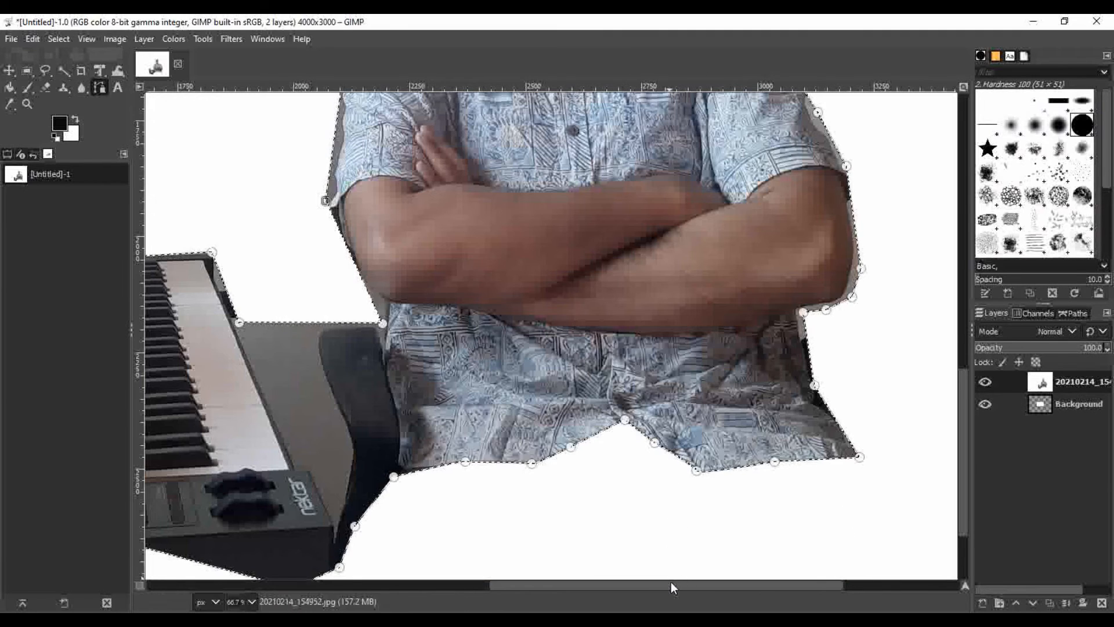
{"action": "left_click_drag", "start_coordinate": [670, 585], "coordinate": [636, 586]}
{"action": "scroll", "coordinate": [522, 459], "scroll_direction": "up", "scroll_amount": 5}
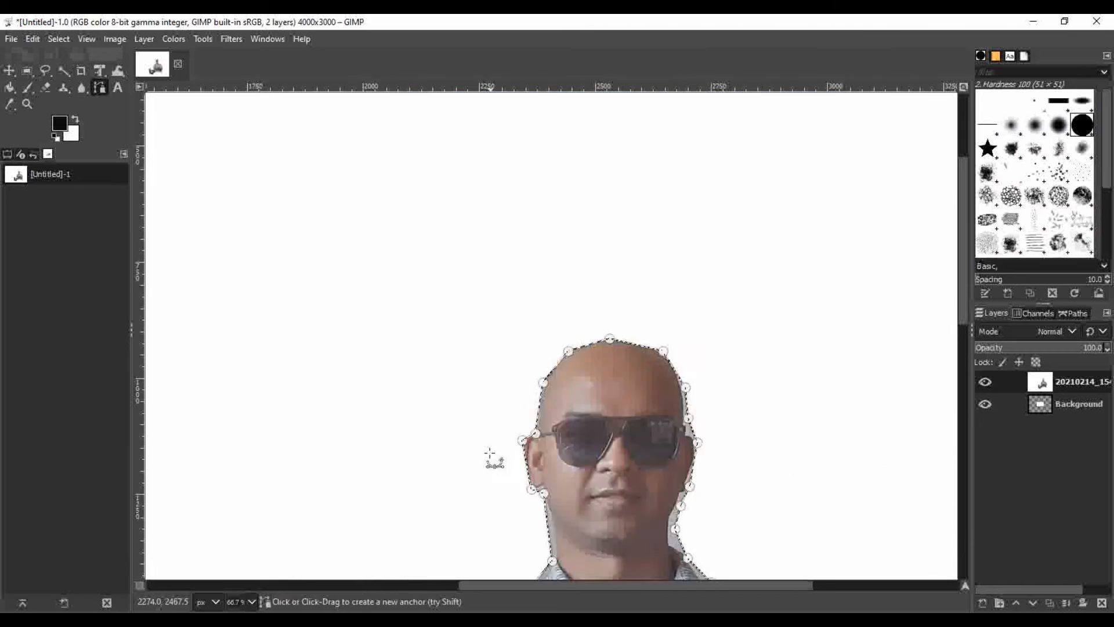
Undo the deletion of the photo's background
{"action": "left_click", "coordinate": [29, 36]}
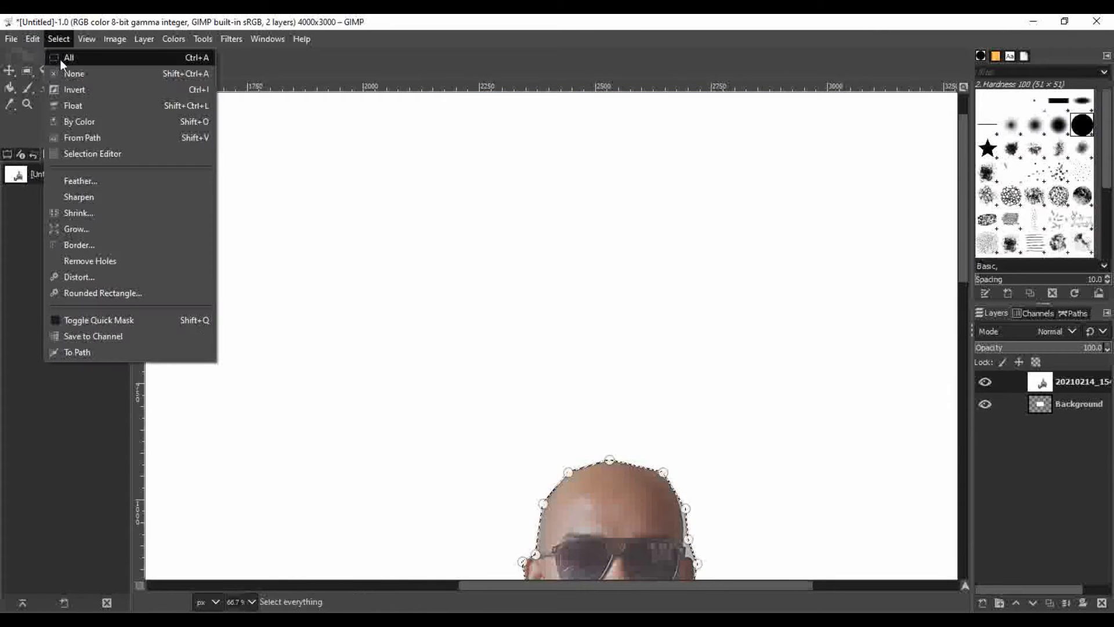
{"action": "left_click", "coordinate": [41, 56]}
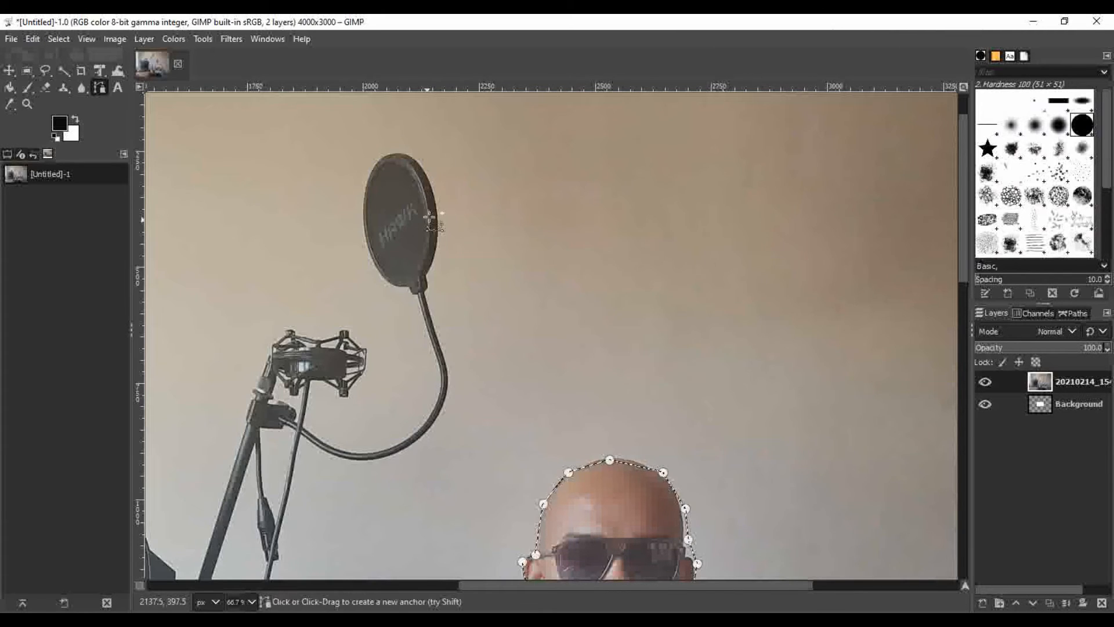
{"action": "scroll", "coordinate": [642, 415], "scroll_direction": "down", "scroll_amount": 6}
{"action": "scroll", "coordinate": [466, 249], "scroll_direction": "up", "scroll_amount": 7}
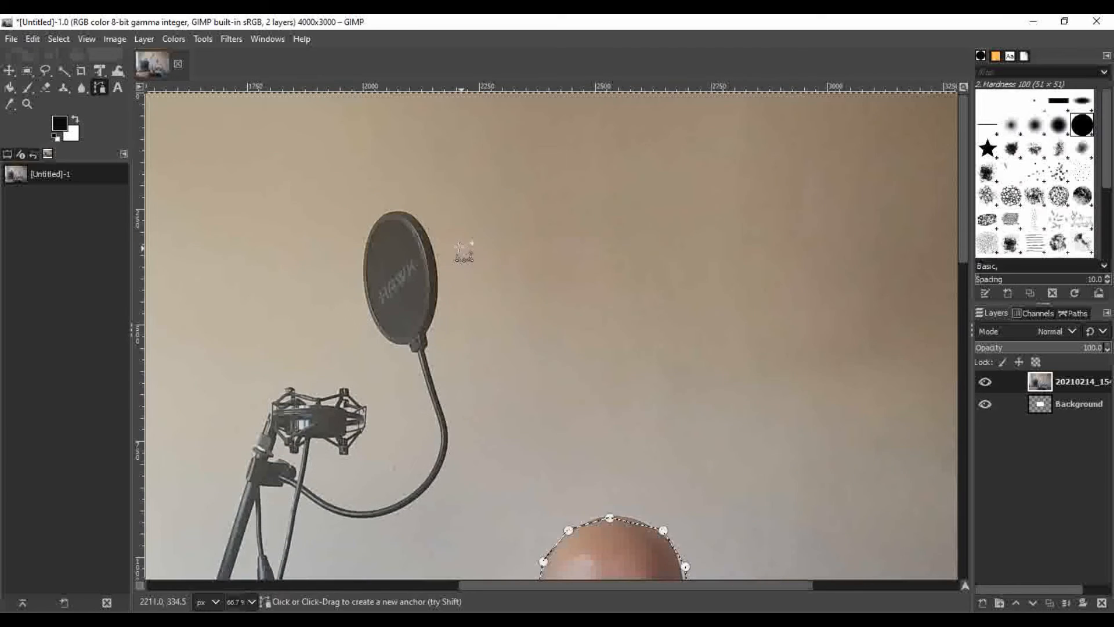
Apply a Gaussian Blur of size 12.39 in X and Y to the photo's background around the man and the piano keyboard
{"action": "scroll", "coordinate": [435, 209], "scroll_direction": "down", "scroll_amount": 7}
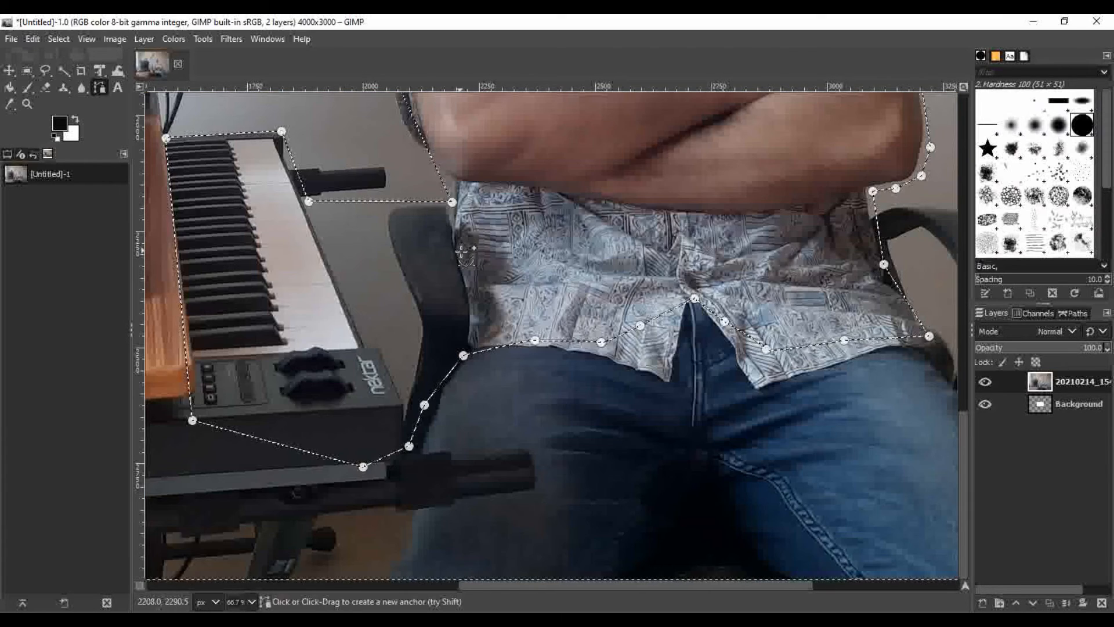
{"action": "scroll", "coordinate": [468, 244], "scroll_direction": "up", "scroll_amount": 5}
{"action": "scroll", "coordinate": [468, 244], "scroll_direction": "up", "scroll_amount": 5}
{"action": "left_click", "coordinate": [229, 38]}
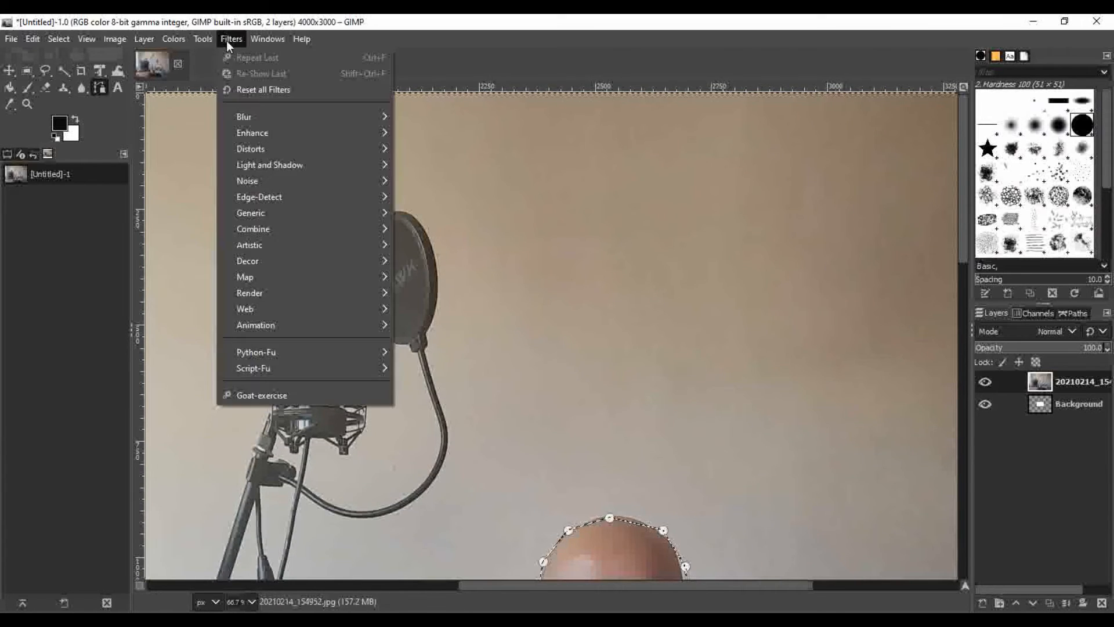
{"action": "mouse_move", "coordinate": [266, 113]}
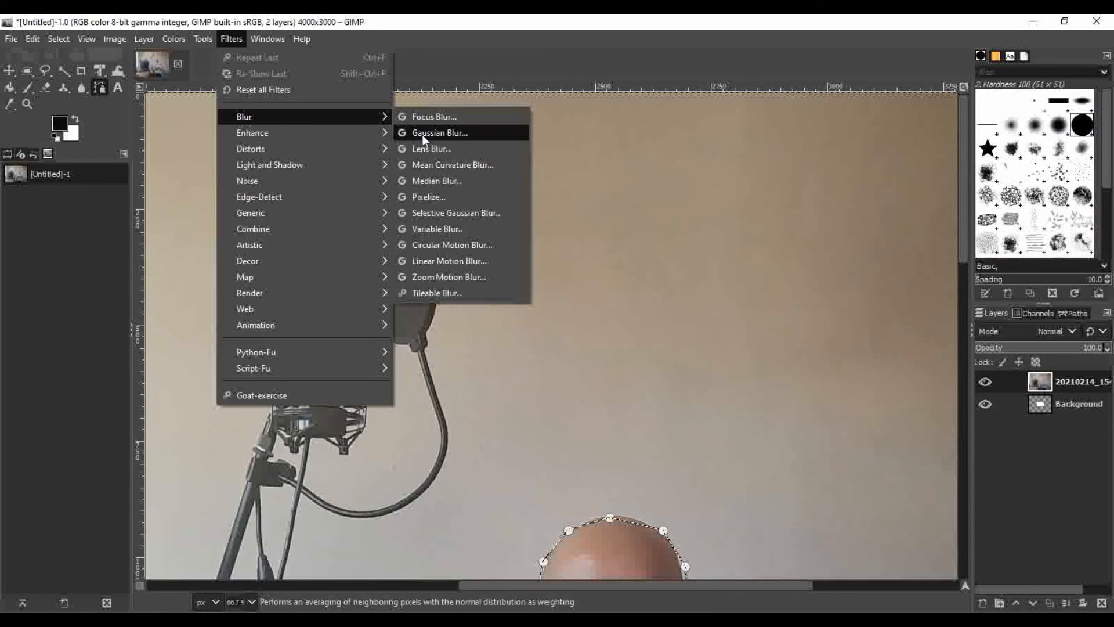
{"action": "left_click", "coordinate": [455, 133]}
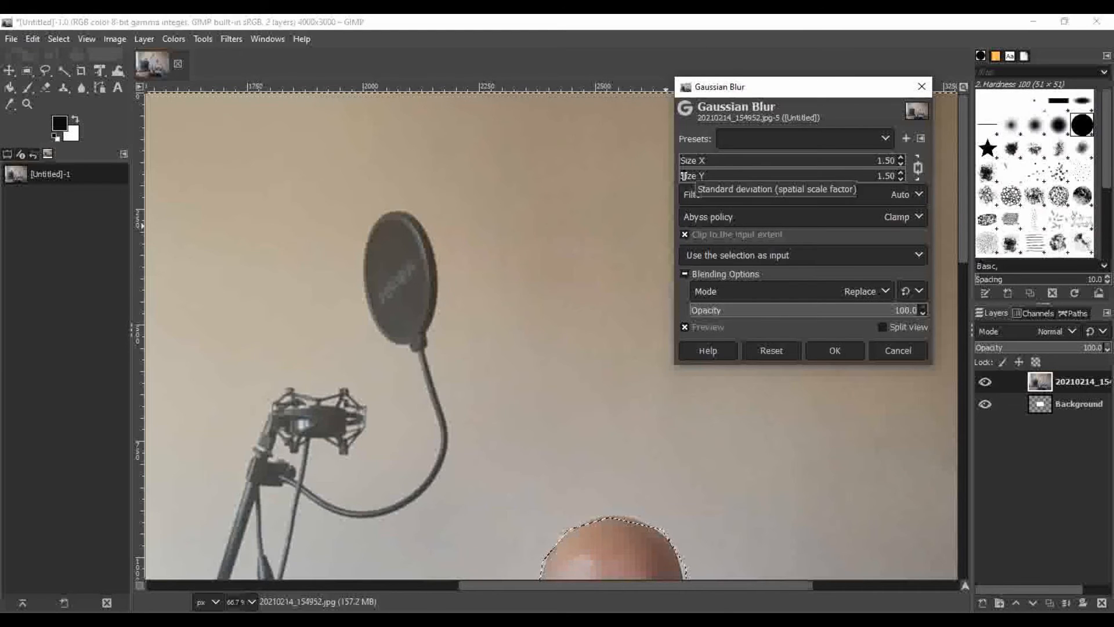
{"action": "left_click_drag", "start_coordinate": [685, 175], "coordinate": [706, 175]}
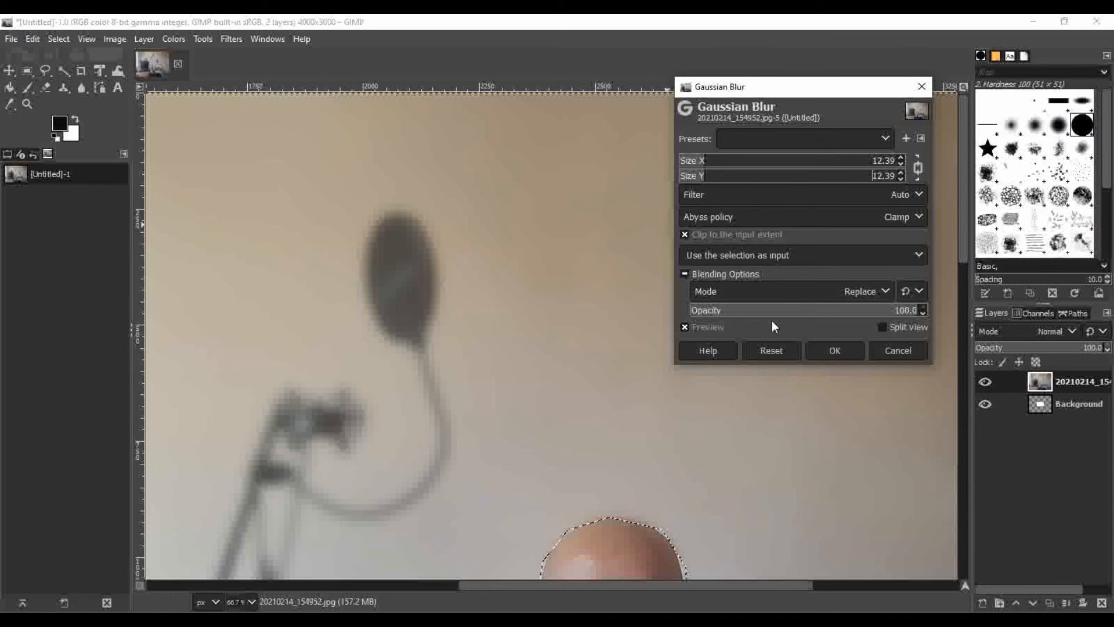
{"action": "left_click", "coordinate": [833, 350]}
{"action": "scroll", "coordinate": [758, 319], "scroll_direction": "down", "scroll_amount": 10}
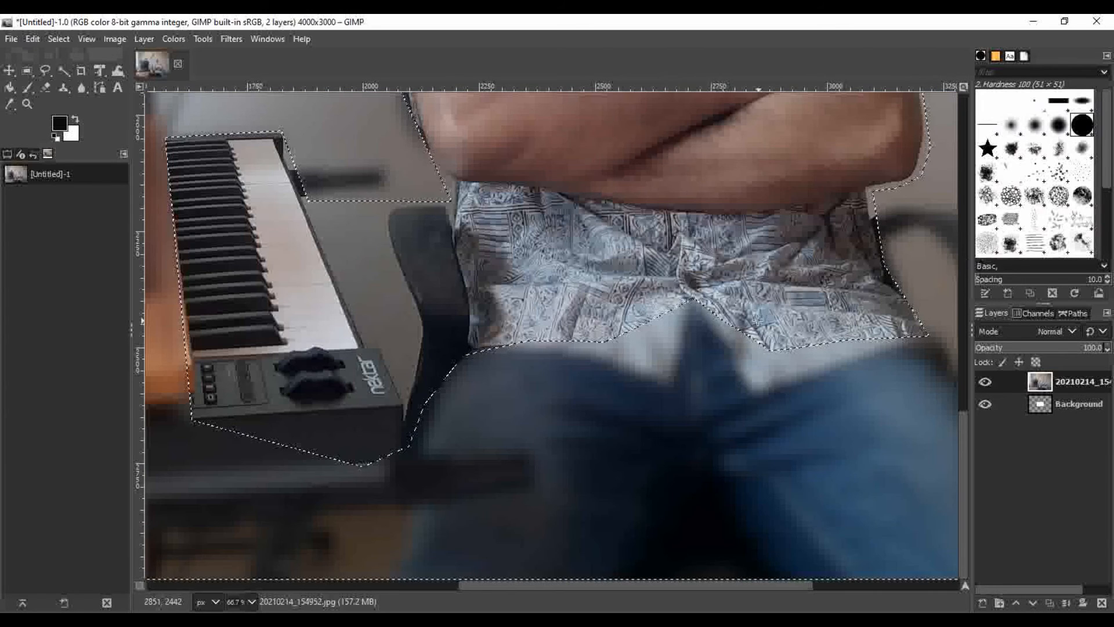
{"action": "scroll", "coordinate": [757, 320], "scroll_direction": "up", "scroll_amount": 10}
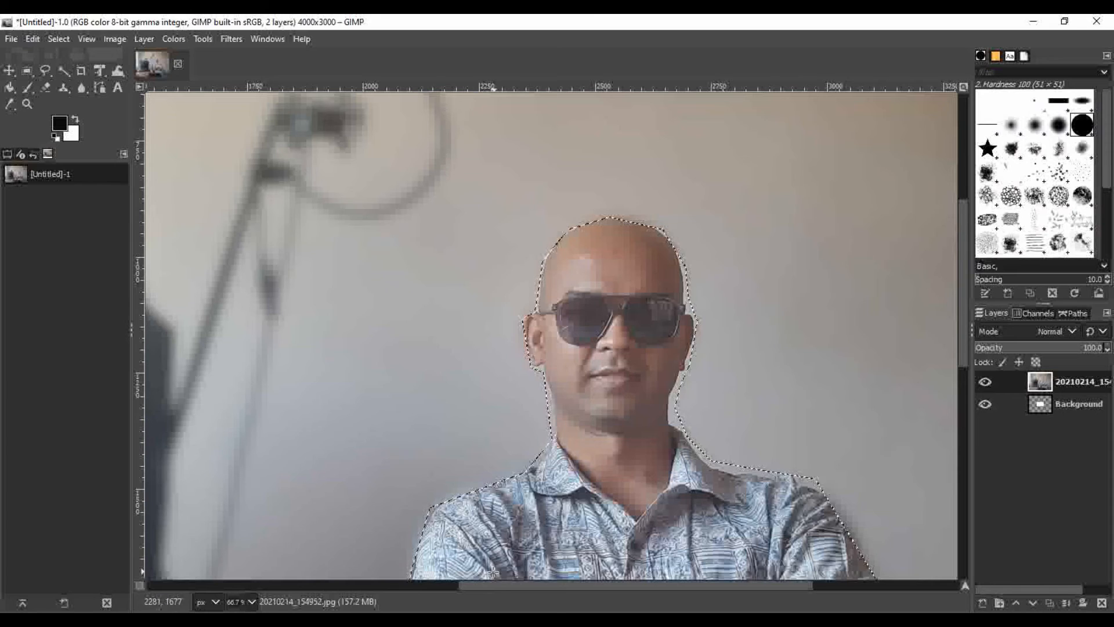
Draw a large text box over the blurred monitor and wall and set its font to Chianti XBd BT
{"action": "left_click_drag", "start_coordinate": [485, 585], "coordinate": [256, 581]}
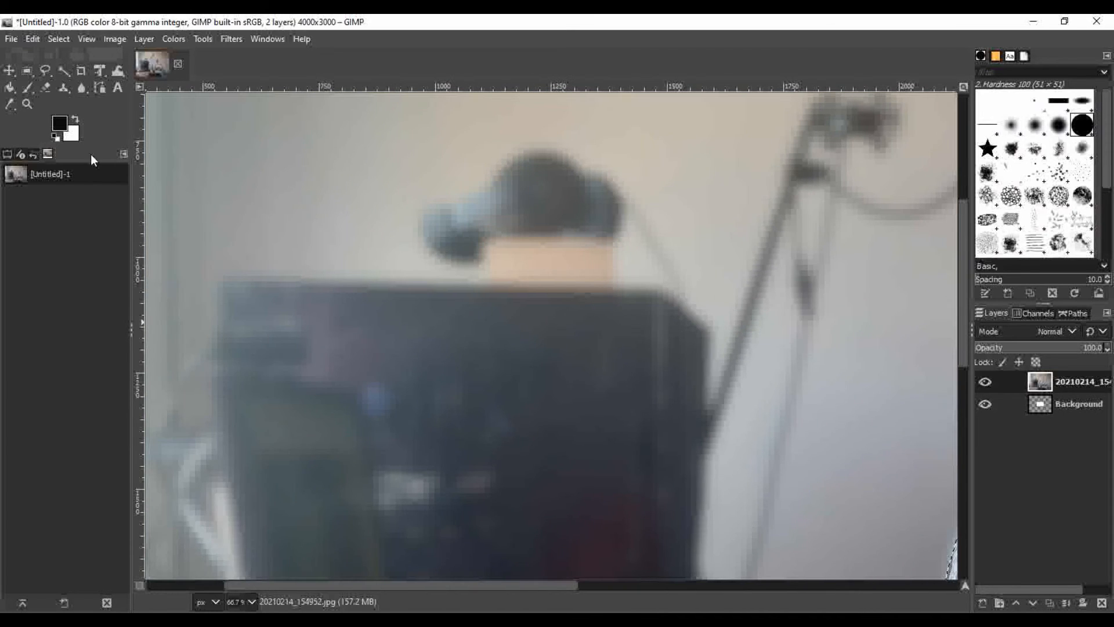
{"action": "left_click", "coordinate": [116, 92]}
{"action": "left_click_drag", "start_coordinate": [186, 153], "coordinate": [933, 536]}
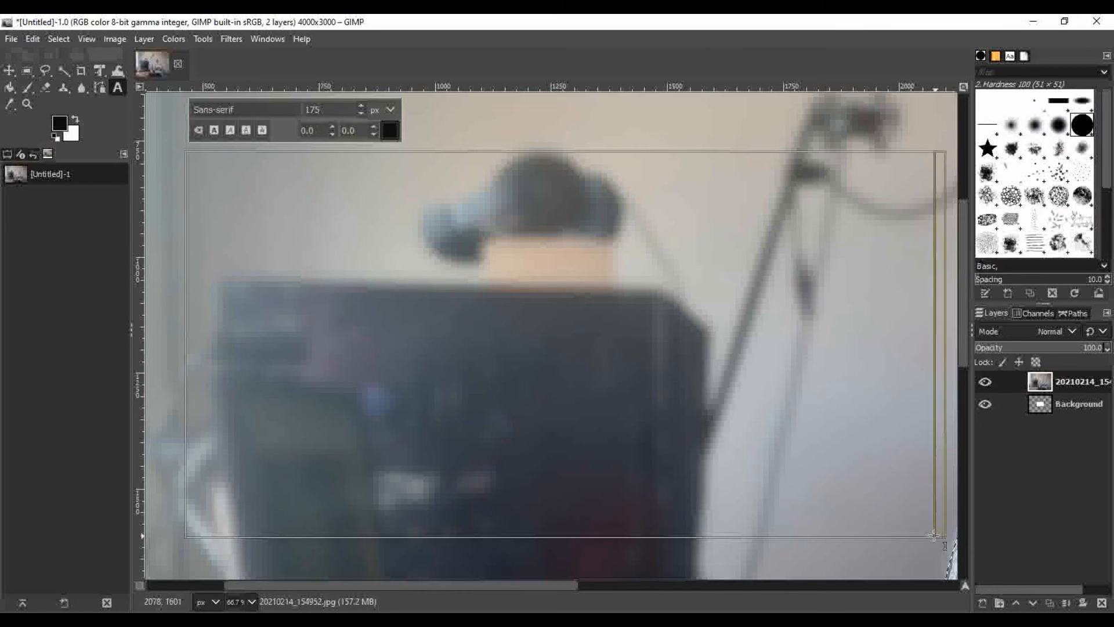
{"action": "triple_click", "coordinate": [238, 109]}
{"action": "type", "text": "c"}
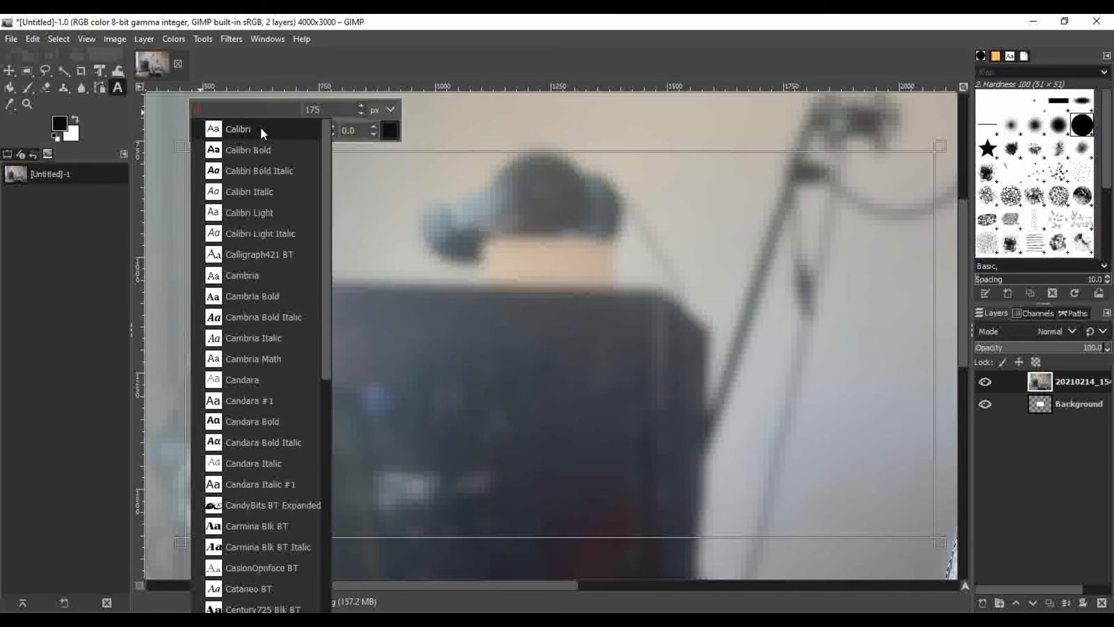
{"action": "scroll", "coordinate": [261, 272], "scroll_direction": "down", "scroll_amount": 3}
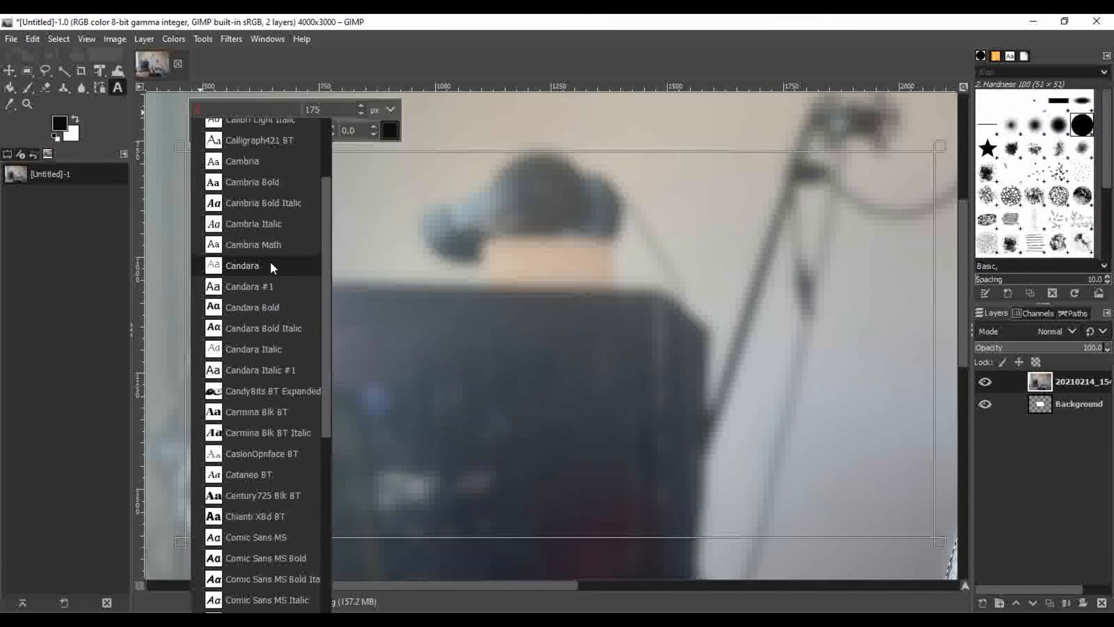
{"action": "left_click", "coordinate": [273, 519]}
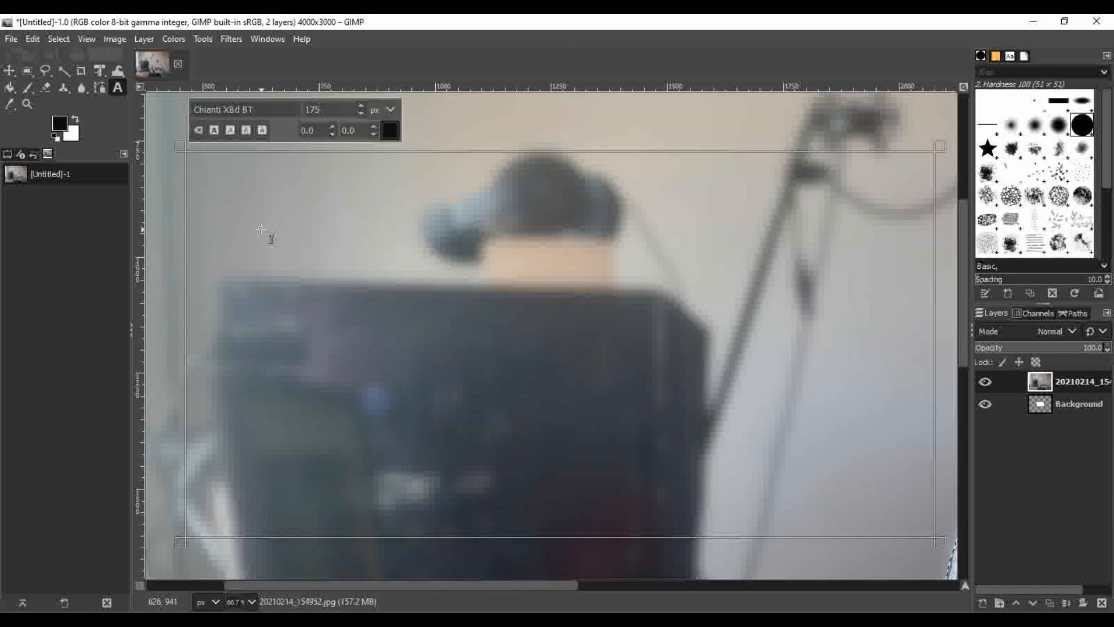
Enter the title text "How To make Thumbnail !!!" in the text box
{"action": "type", "text": "Ho"}
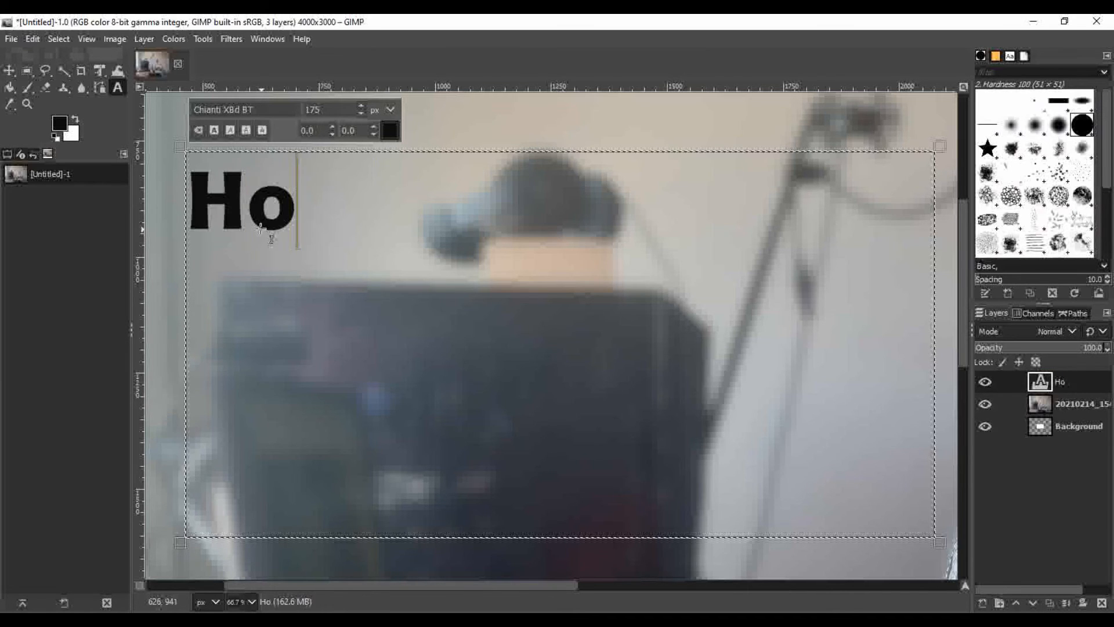
{"action": "type", "text": "w to m"}
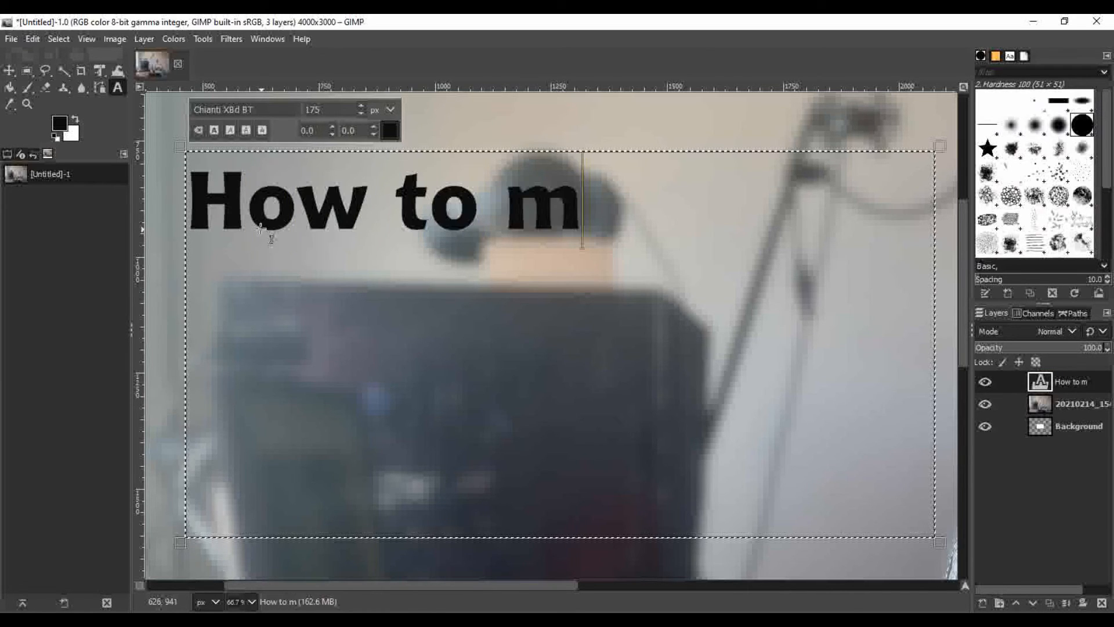
{"action": "key", "text": "BackSpace"}
{"action": "key", "text": "BackSpace"}
{"action": "key", "text": "BackSpace"}
{"action": "key", "text": "BackSpace"}
{"action": "key", "text": "BackSpace"}
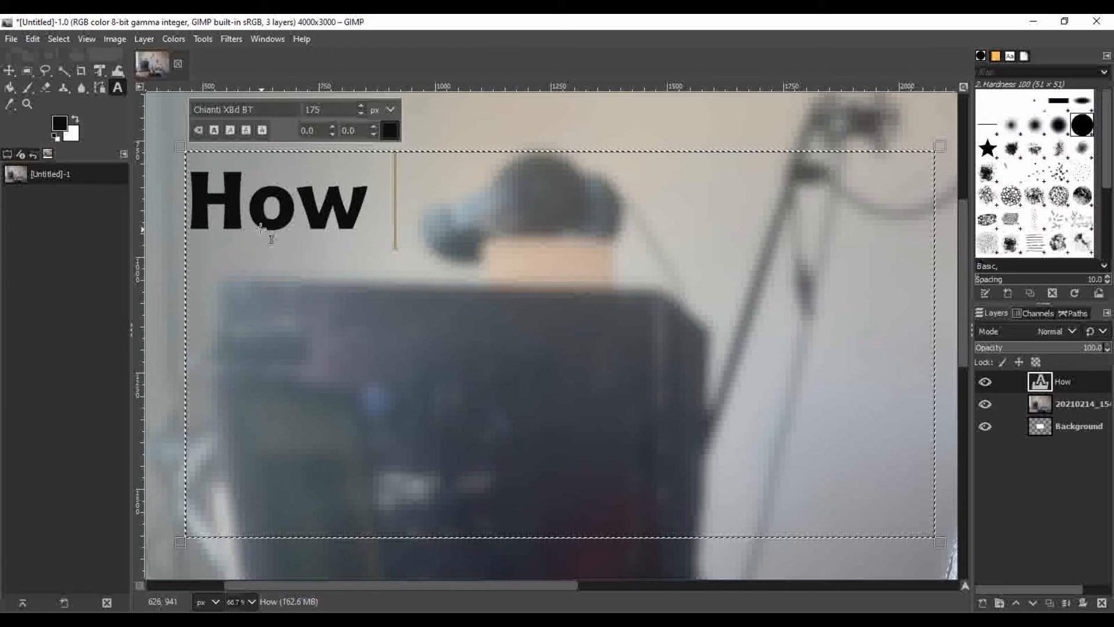
{"action": "type", "text": "To mak"}
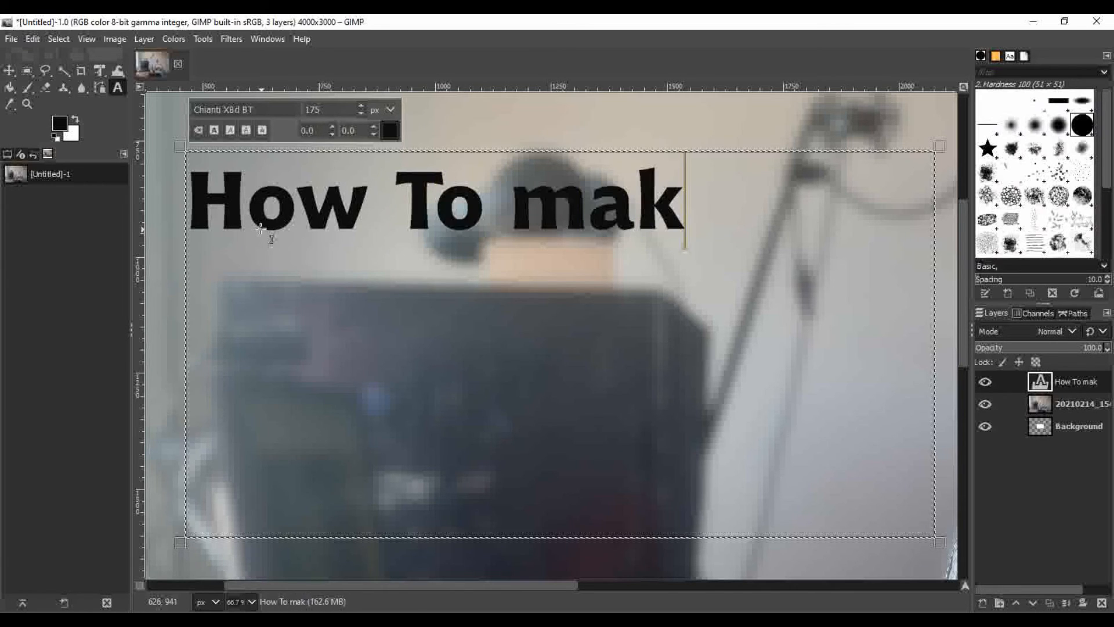
{"action": "type", "text": "e Thumb"}
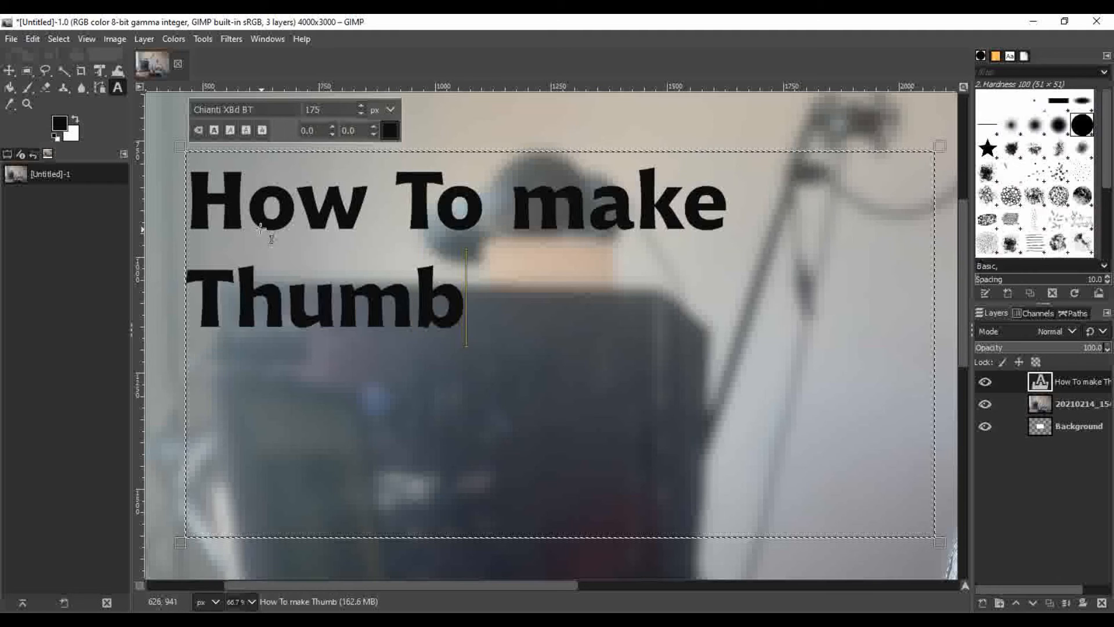
{"action": "type", "text": "nail "}
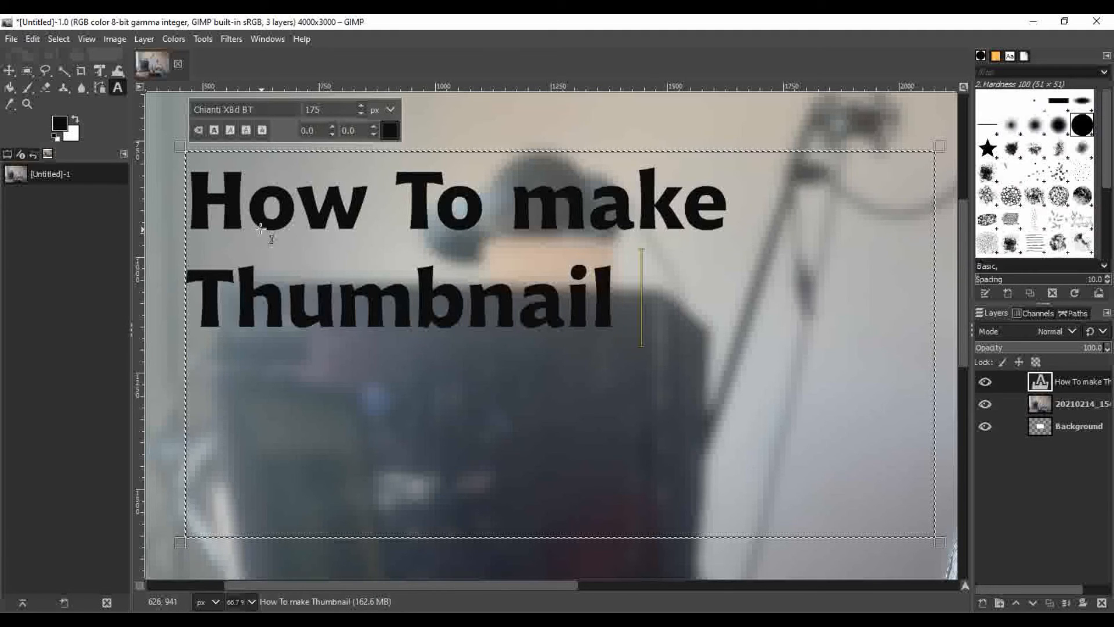
{"action": "type", "text": "!!!"}
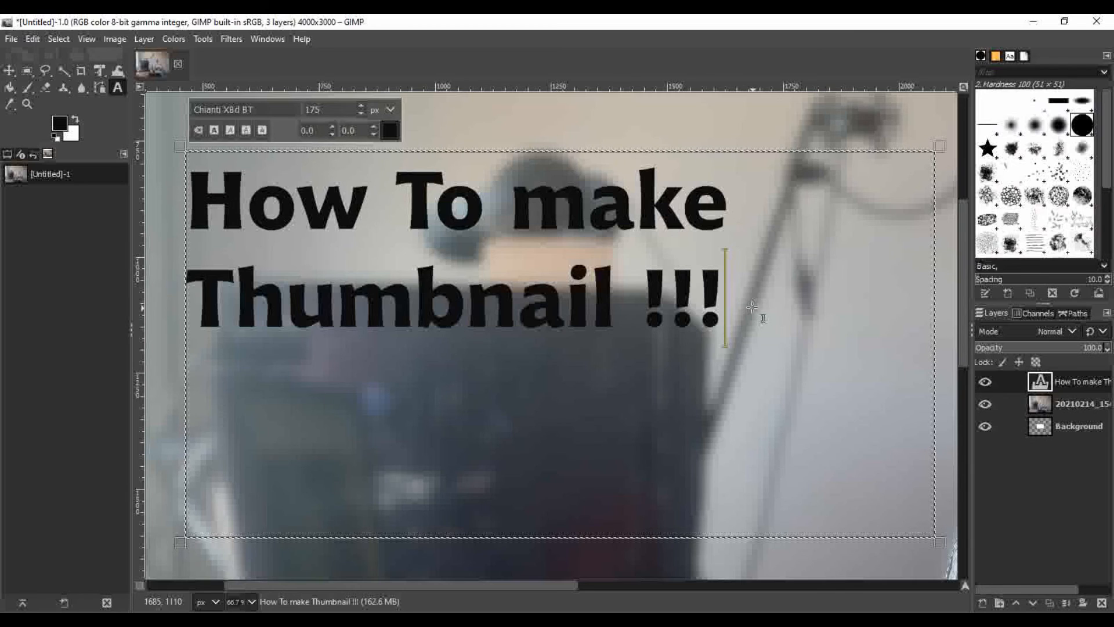
Recolour the whole title text bright green
{"action": "left_click_drag", "start_coordinate": [757, 316], "coordinate": [198, 203]}
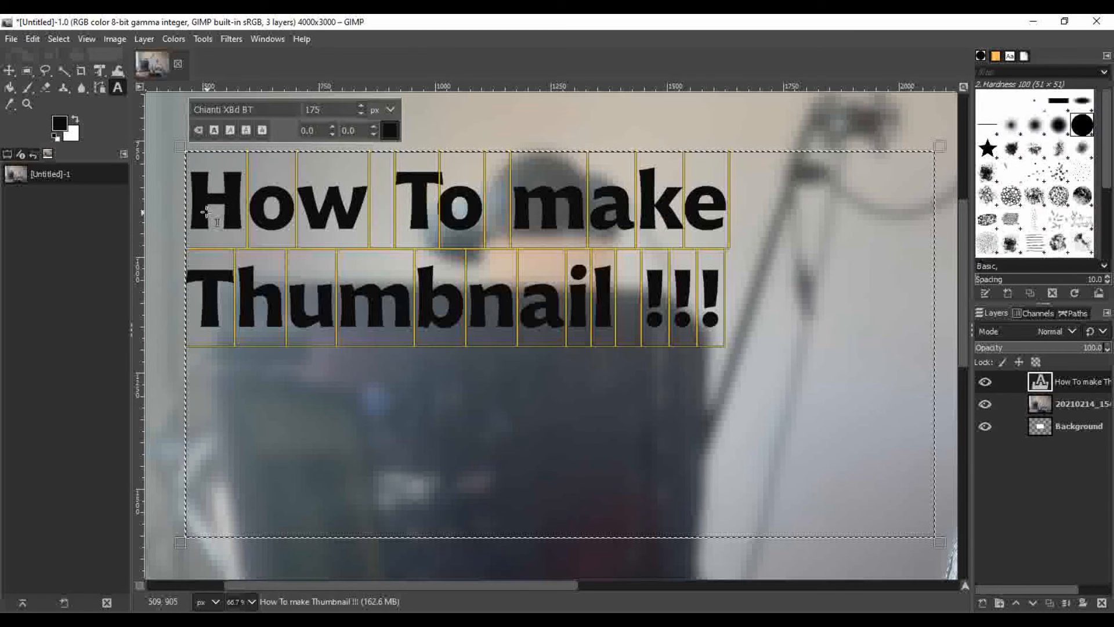
{"action": "left_click", "coordinate": [390, 131]}
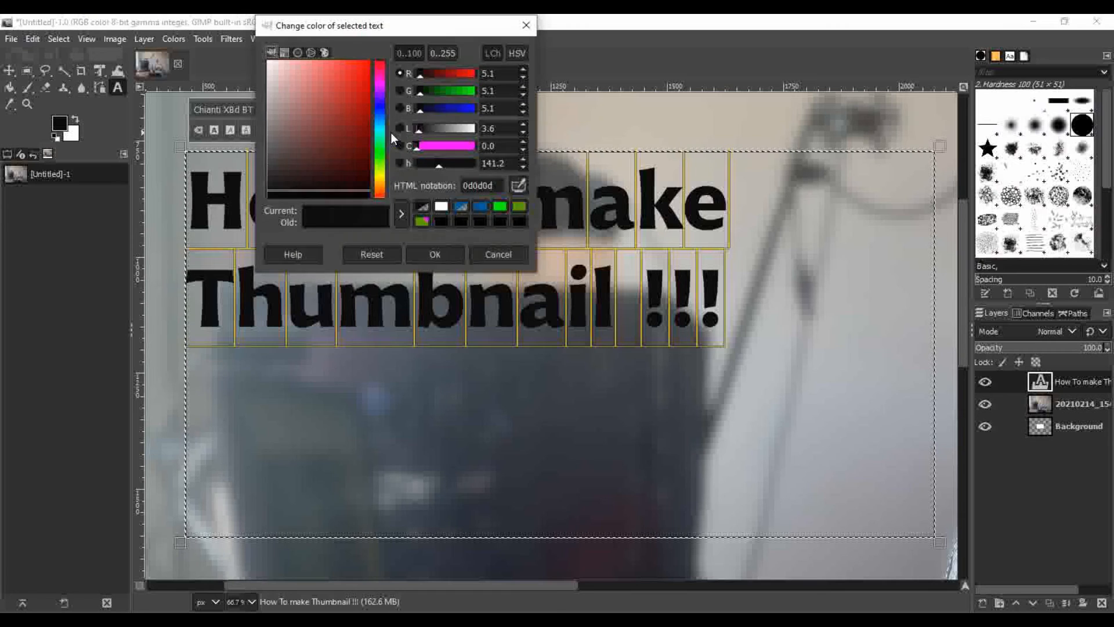
{"action": "left_click", "coordinate": [501, 208]}
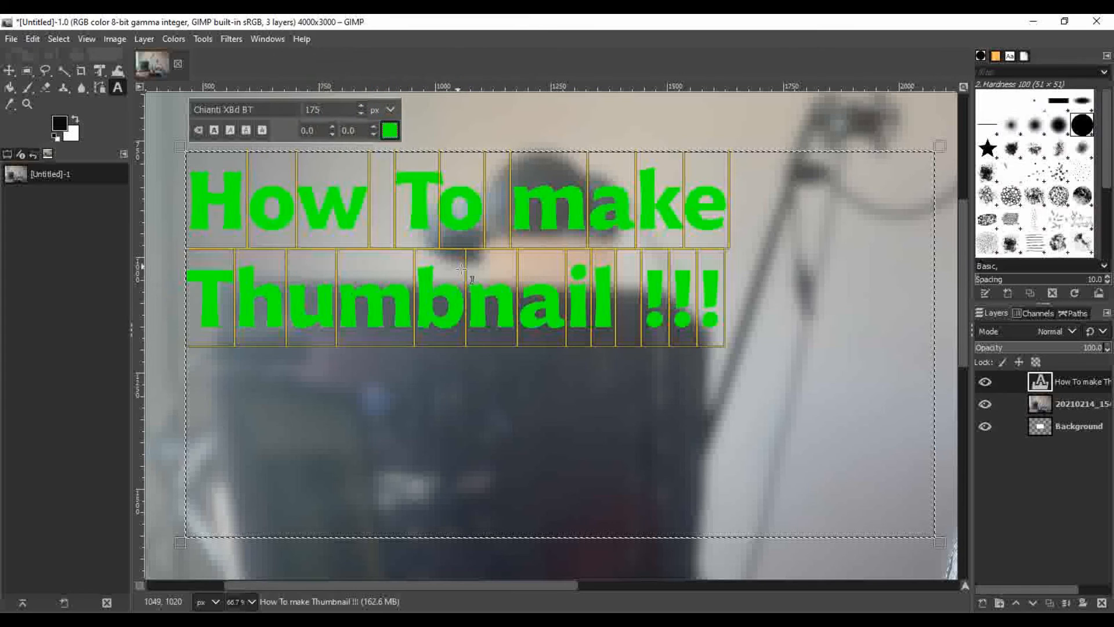
Examine the green title against the man and the blurred background, up to the whole composition at 12.5% zoom
{"action": "scroll", "coordinate": [540, 588], "scroll_direction": "right", "scroll_amount": 1}
{"action": "left_click_drag", "start_coordinate": [540, 587], "coordinate": [670, 588]}
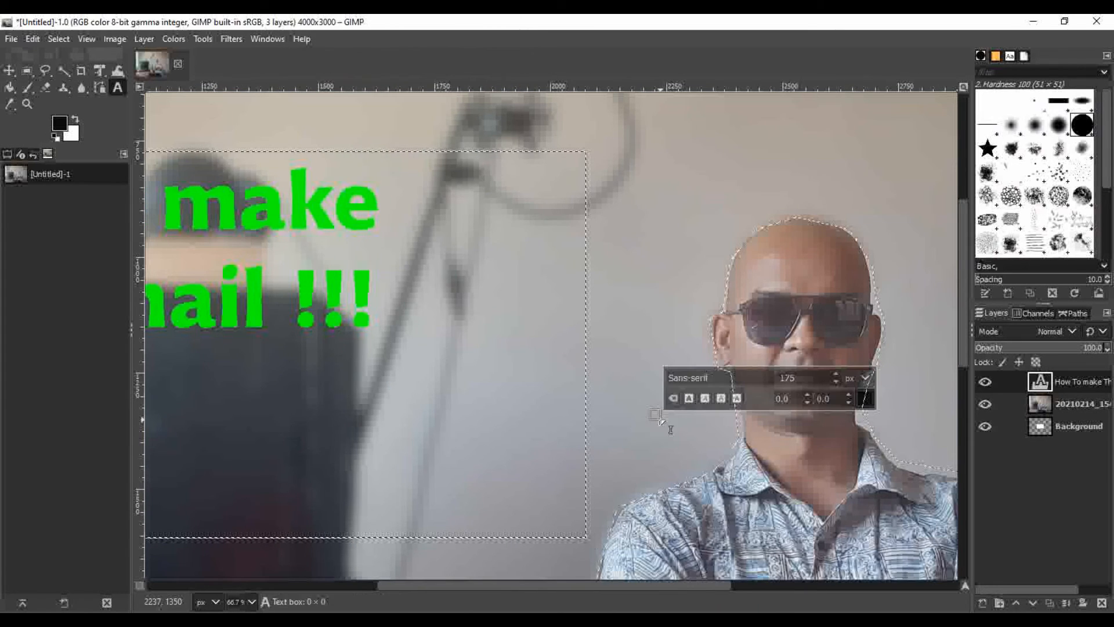
{"action": "scroll", "coordinate": [535, 452], "scroll_direction": "down", "scroll_amount": 5}
{"action": "scroll", "coordinate": [539, 452], "scroll_direction": "up", "scroll_amount": 10}
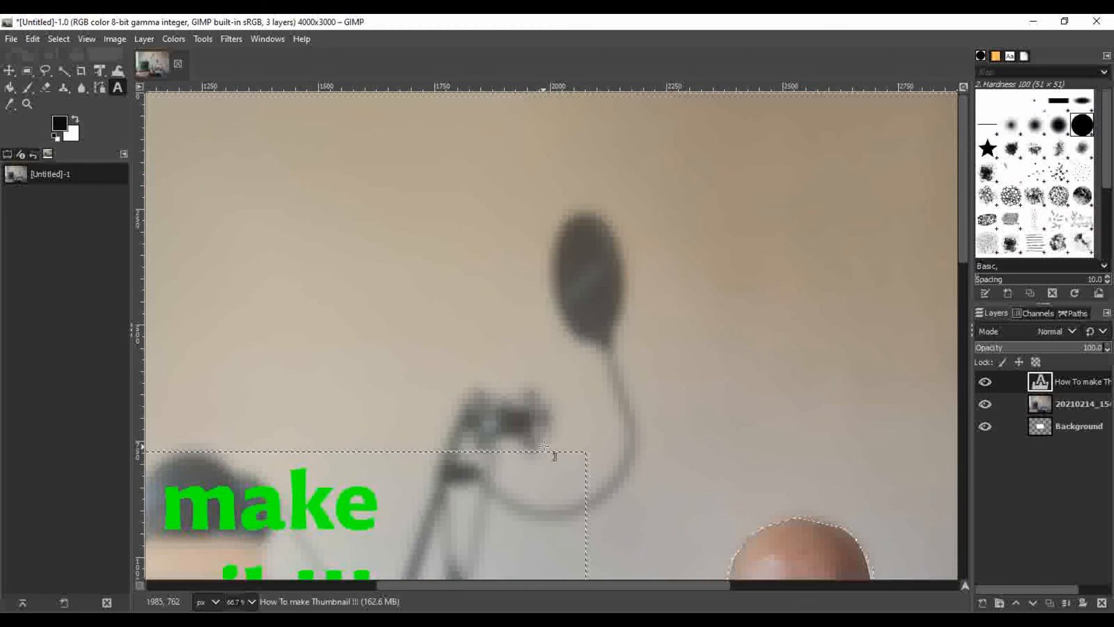
{"action": "scroll", "coordinate": [552, 455], "scroll_direction": "down", "scroll_amount": 7}
{"action": "left_click", "coordinate": [251, 602]}
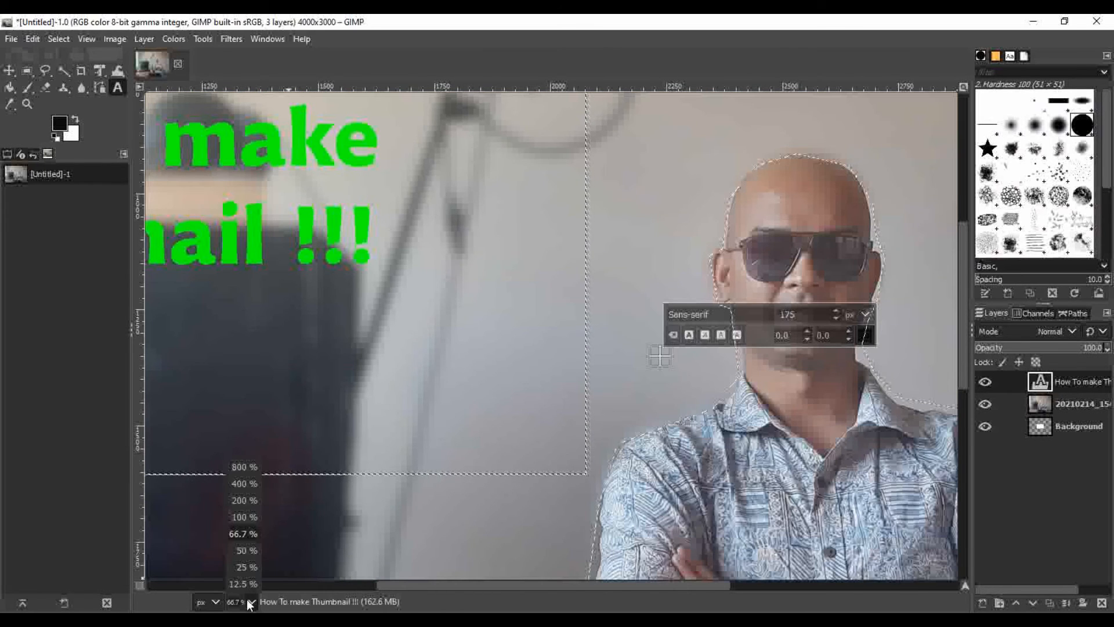
{"action": "left_click", "coordinate": [241, 552]}
{"action": "left_click", "coordinate": [252, 601]}
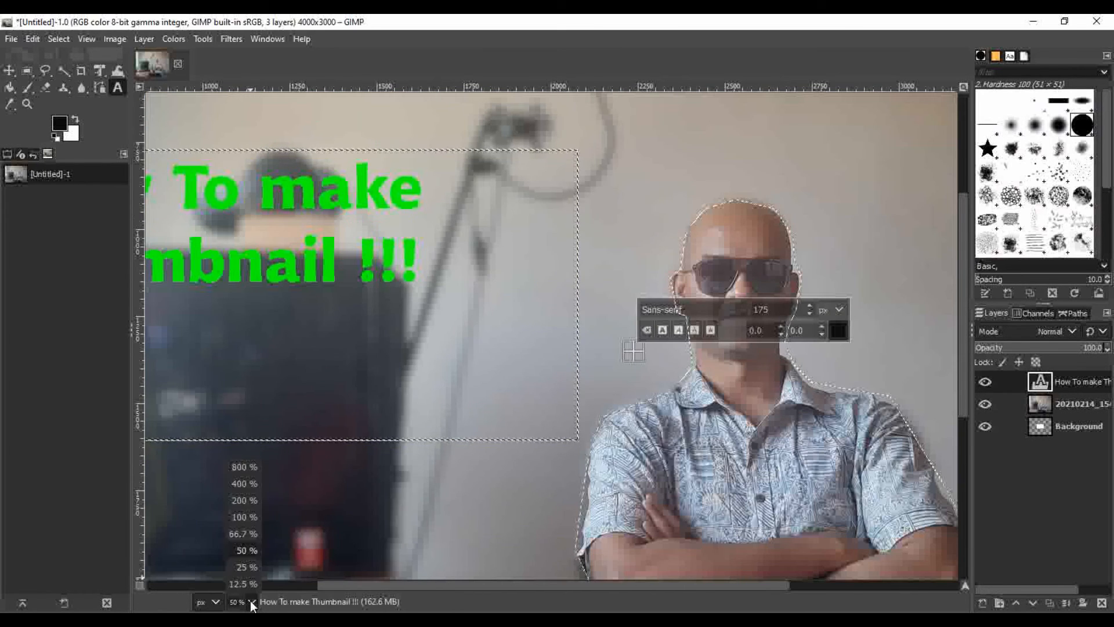
{"action": "left_click", "coordinate": [248, 589]}
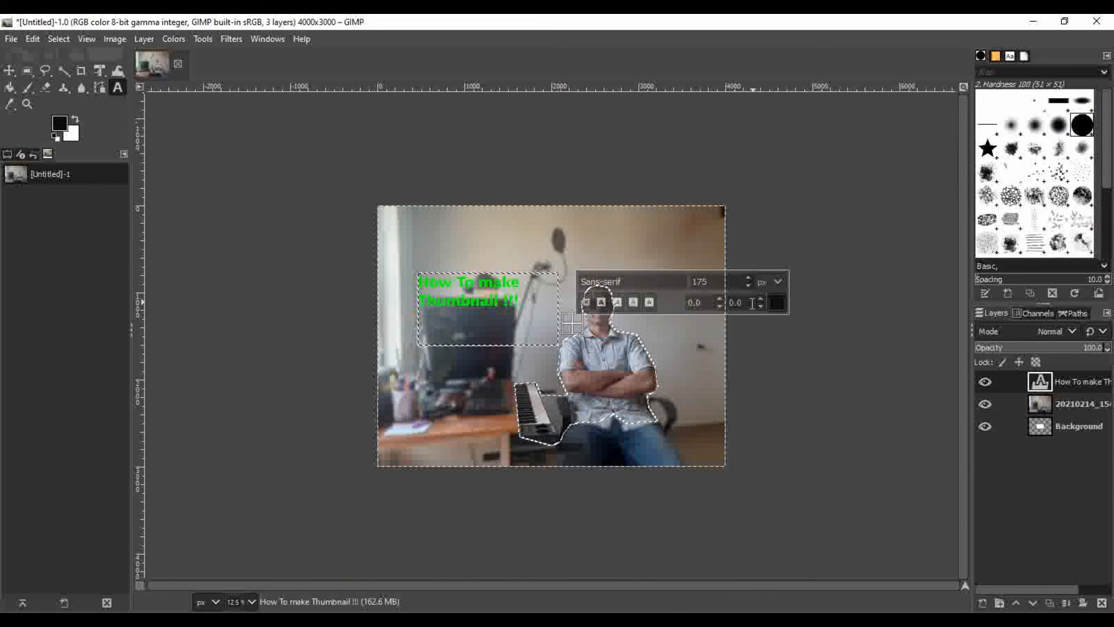
{"action": "left_click", "coordinate": [99, 87]}
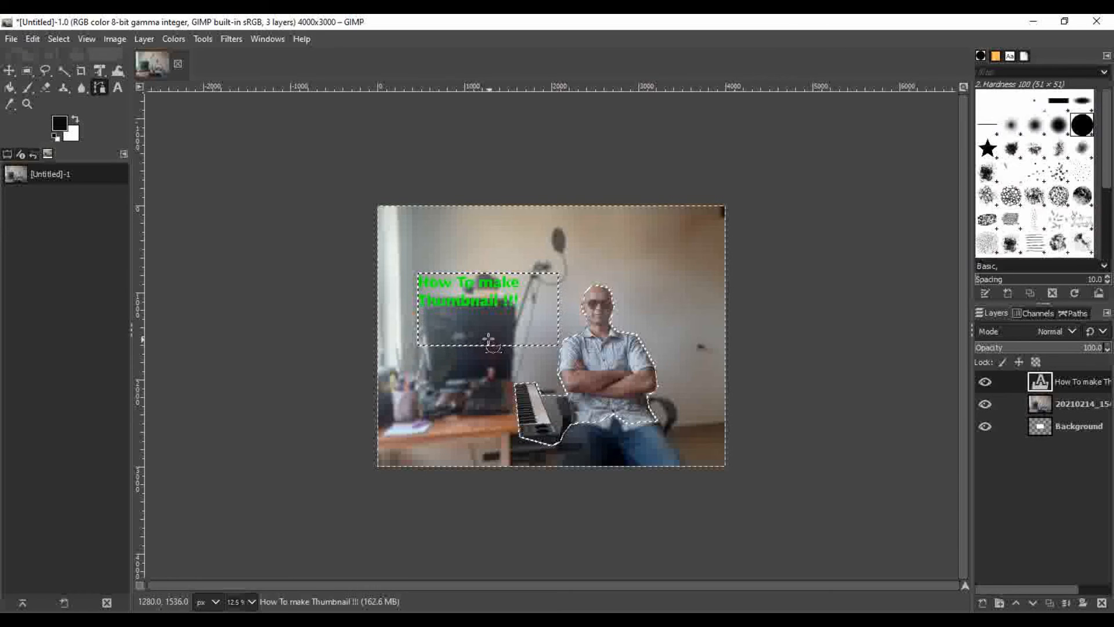
Export the image as thumbnail.png to the Desktop folder with the default PNG options
{"action": "left_click", "coordinate": [15, 39]}
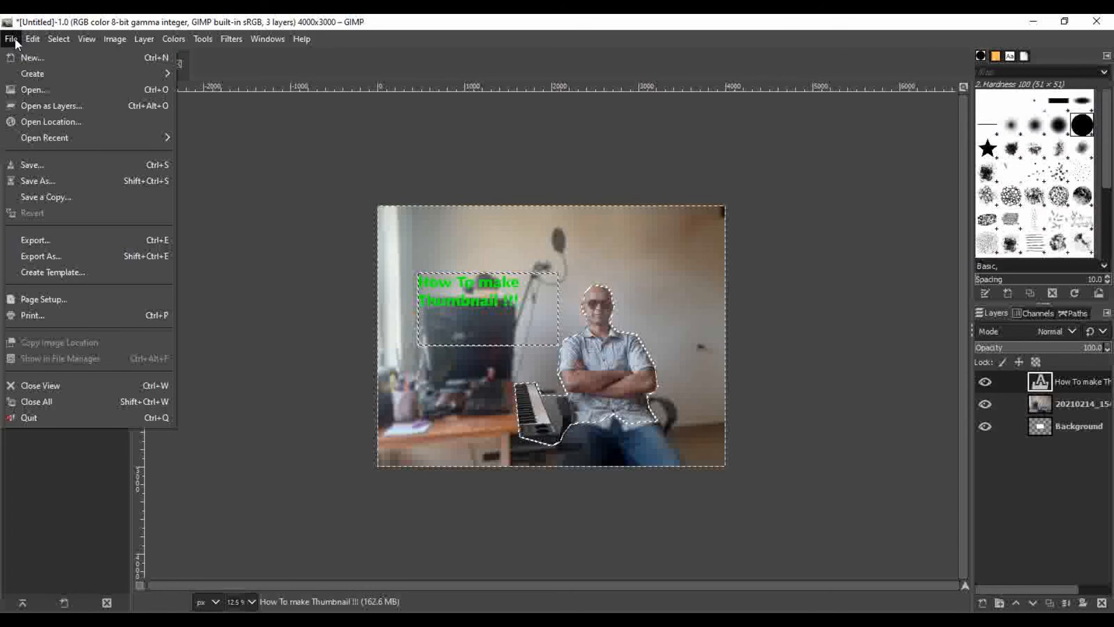
{"action": "left_click", "coordinate": [49, 259]}
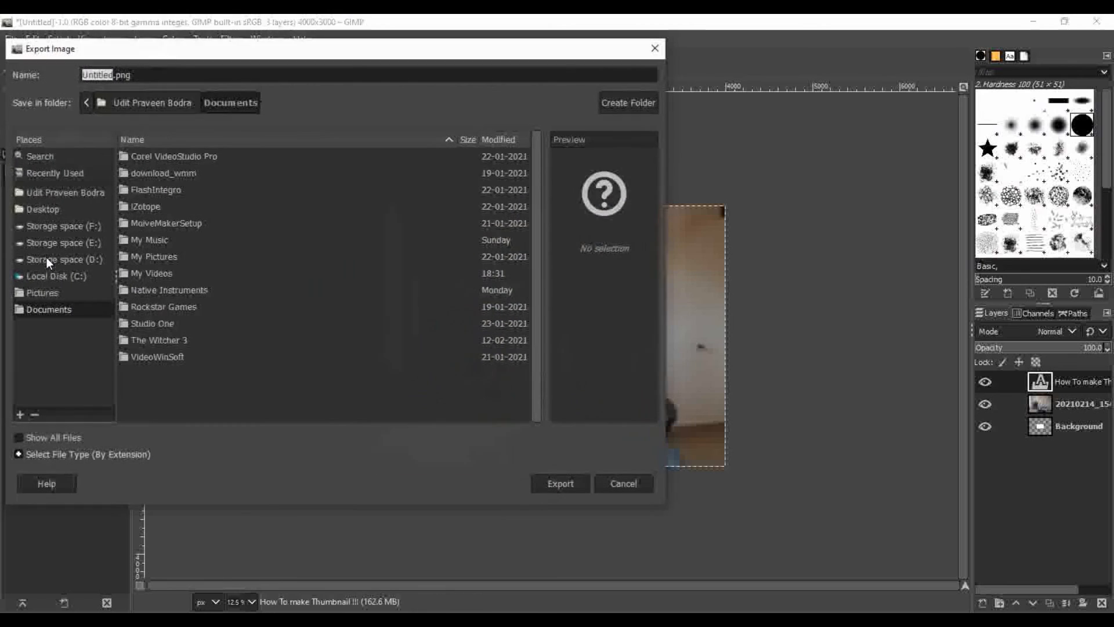
{"action": "type", "text": "thumb"}
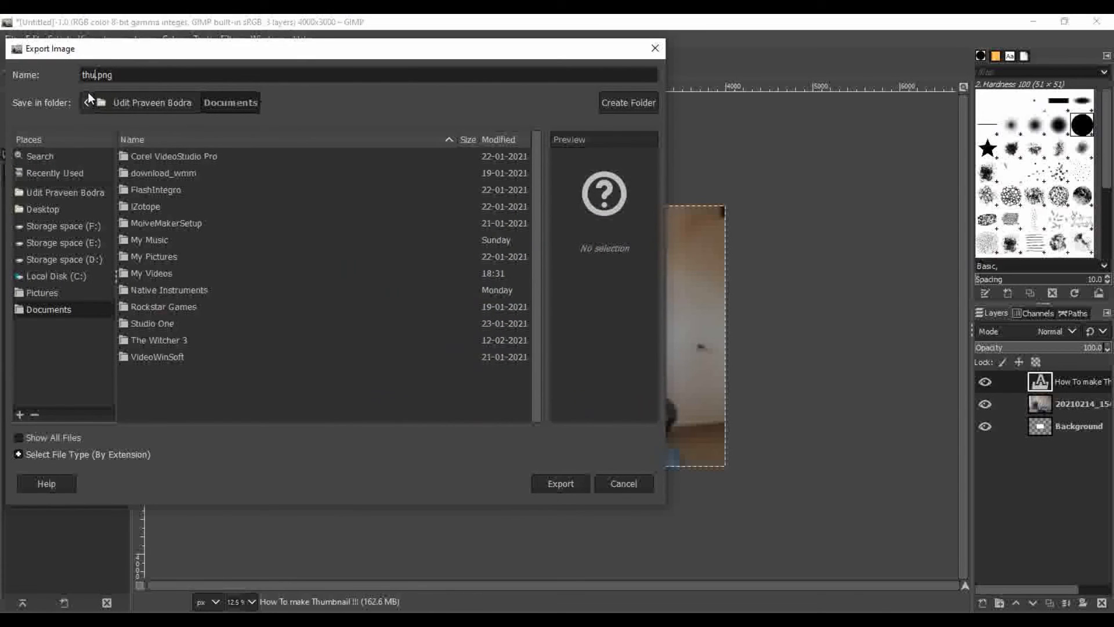
{"action": "type", "text": "nail"}
{"action": "left_click", "coordinate": [61, 209]}
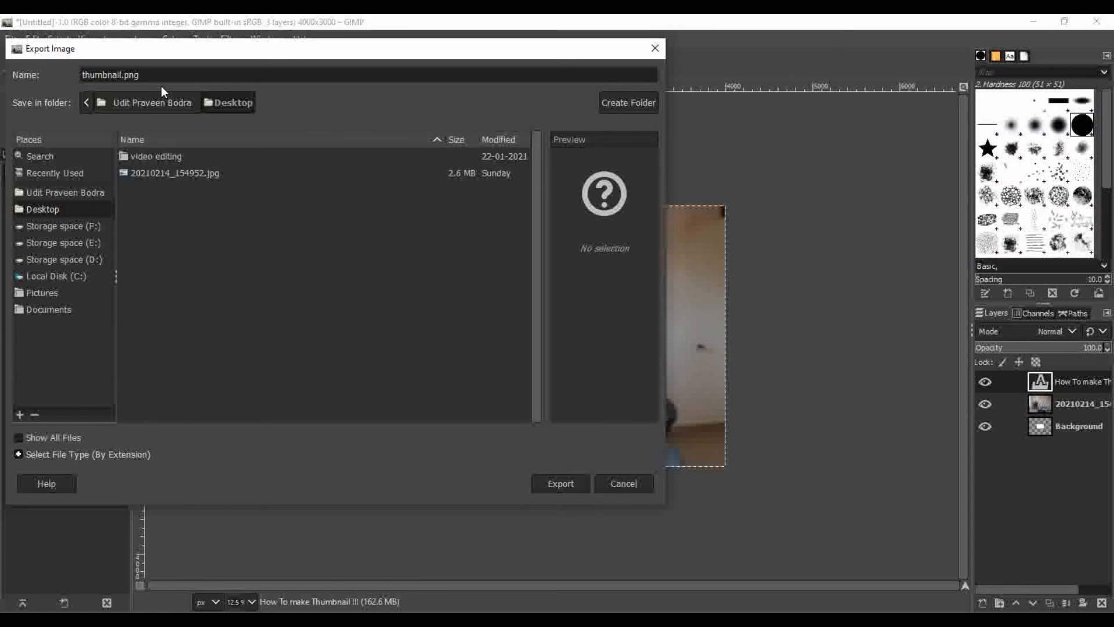
{"action": "left_click", "coordinate": [565, 482]}
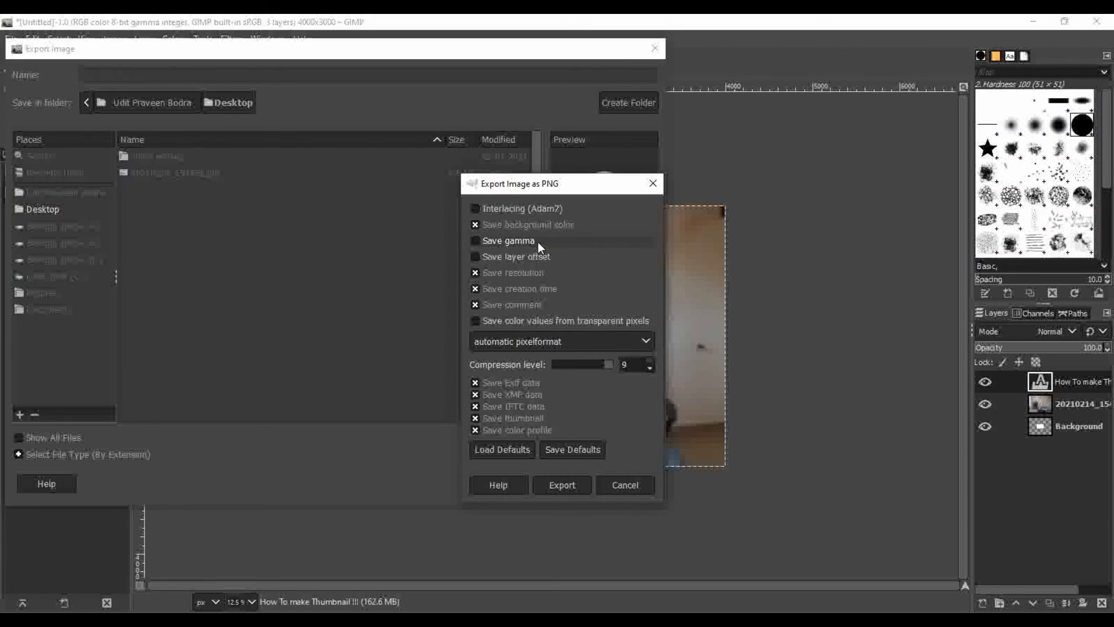
{"action": "left_click", "coordinate": [568, 490]}
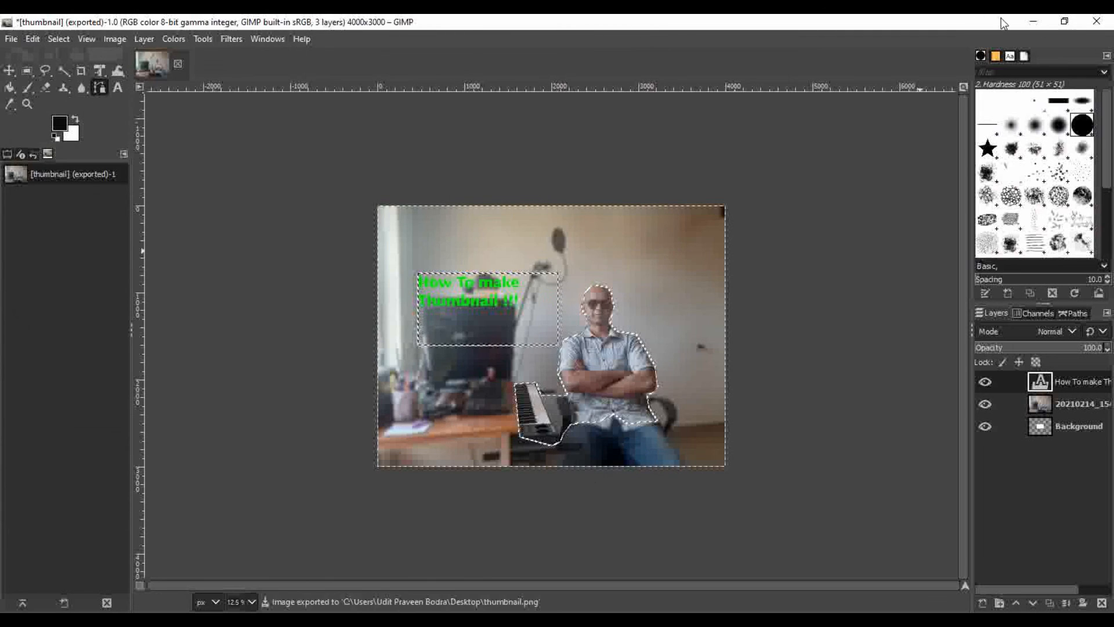
Open the exported thumbnail image from the desktop in Photos to view it
{"action": "left_click", "coordinate": [1032, 22]}
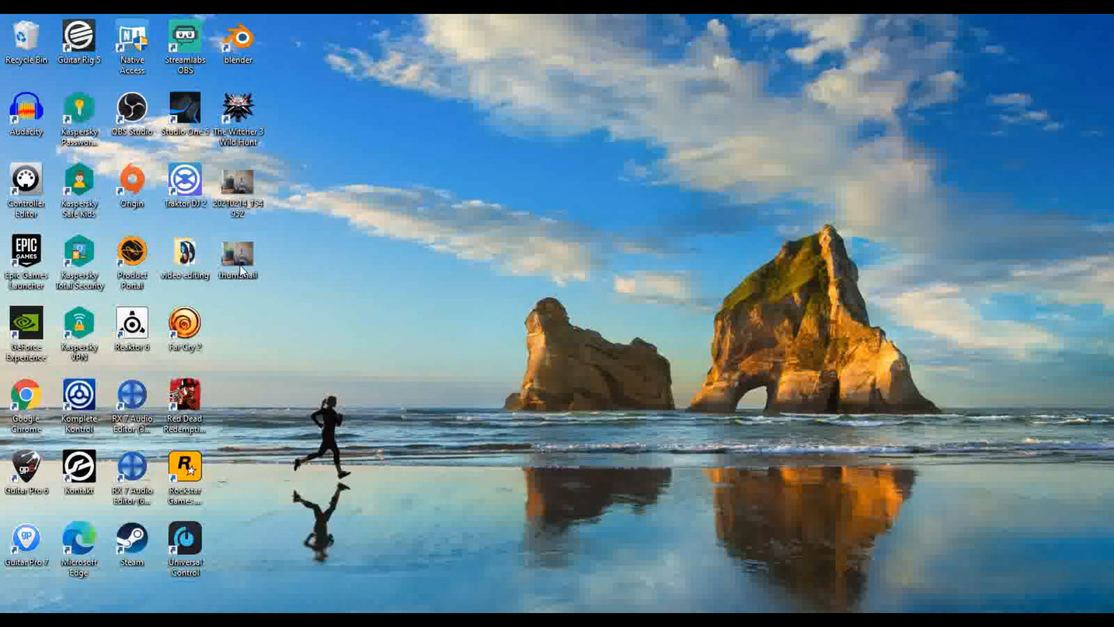
{"action": "double_click", "coordinate": [235, 268]}
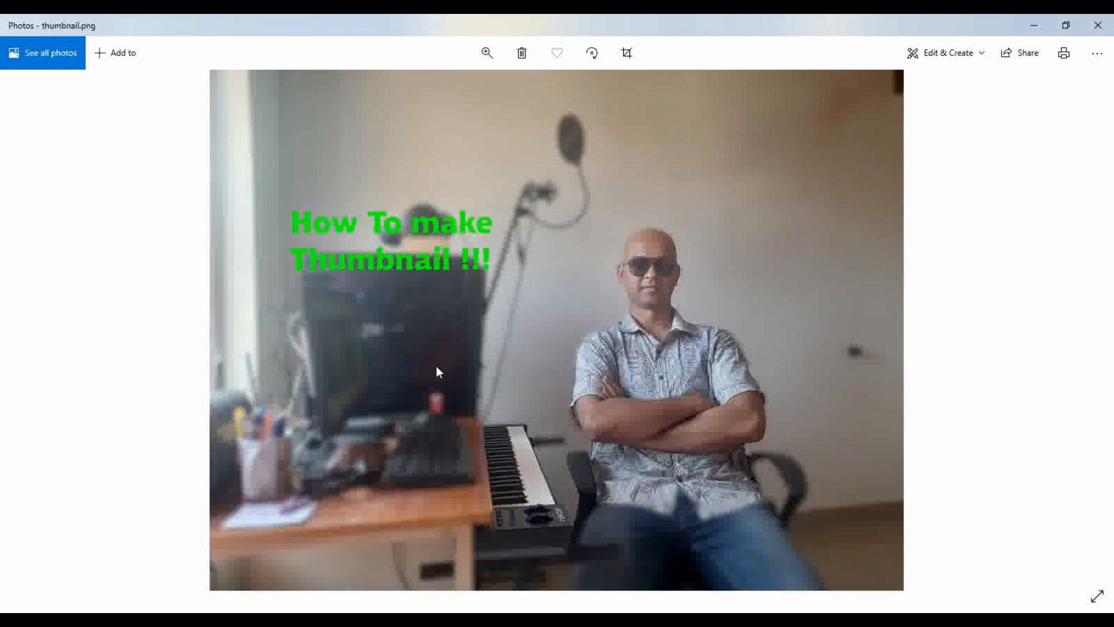
{"action": "left_click", "coordinate": [763, 619]}
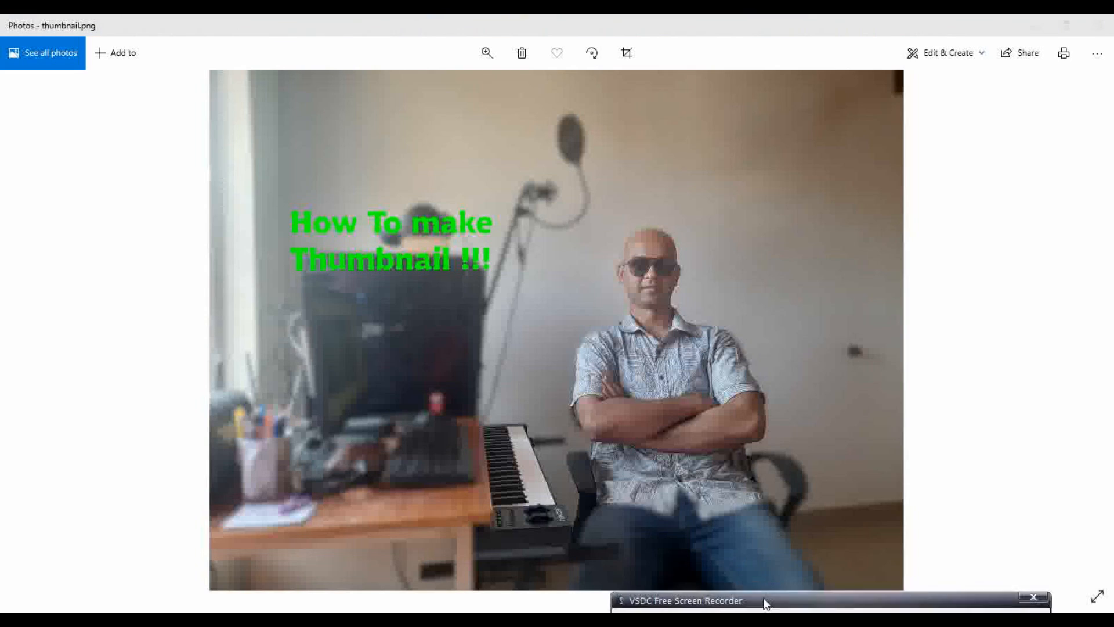
{"action": "mouse_move", "coordinate": [762, 598]}
{"action": "left_mouse_down"}
{"action": "mouse_move", "coordinate": [775, 593]}
{"action": "mouse_move", "coordinate": [763, 579]}
{"action": "left_mouse_up"}
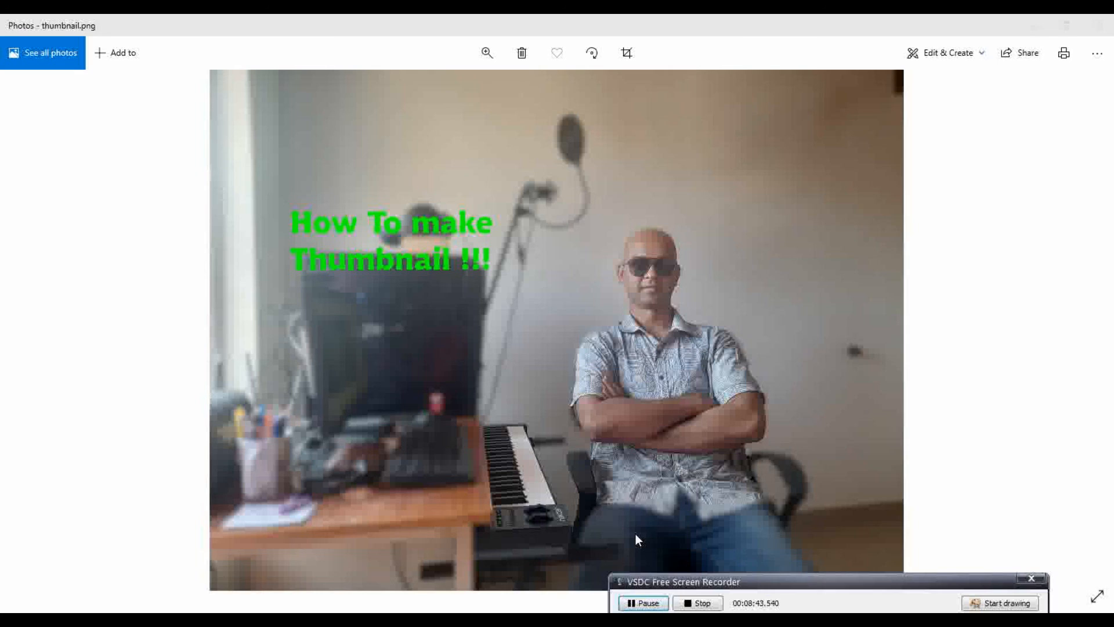
{"action": "left_click", "coordinate": [702, 604]}
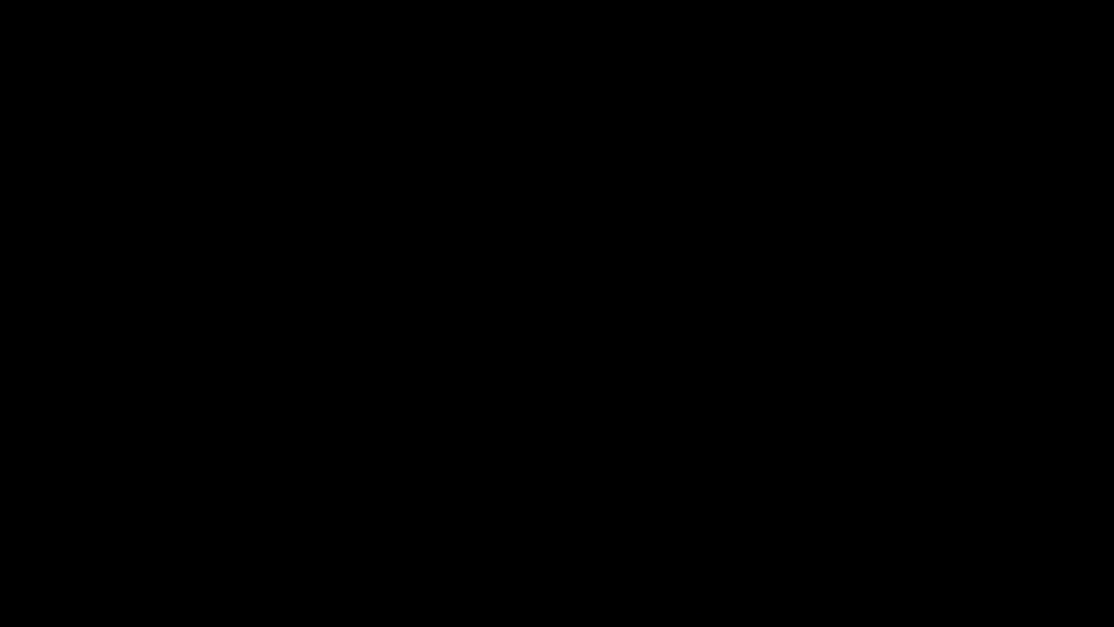